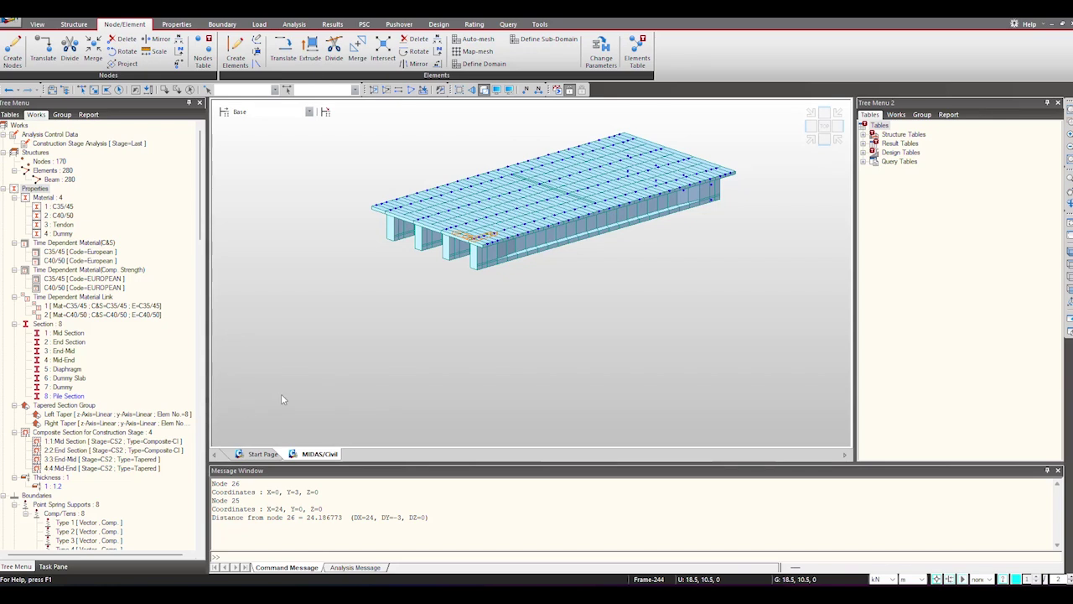
Switch the bridge deck model from hidden-surface rendering to a wireframe view.
ctrl+middle_drag(416, 286, 441, 282)
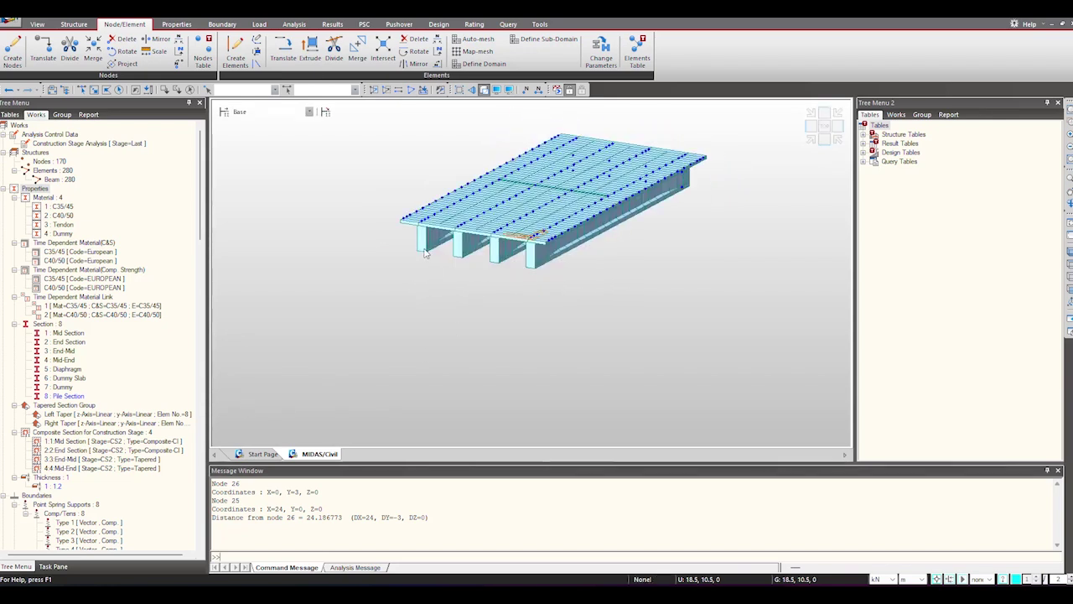
ctrl+middle_drag(615, 246, 465, 350)
scroll(426, 300, up, 5)
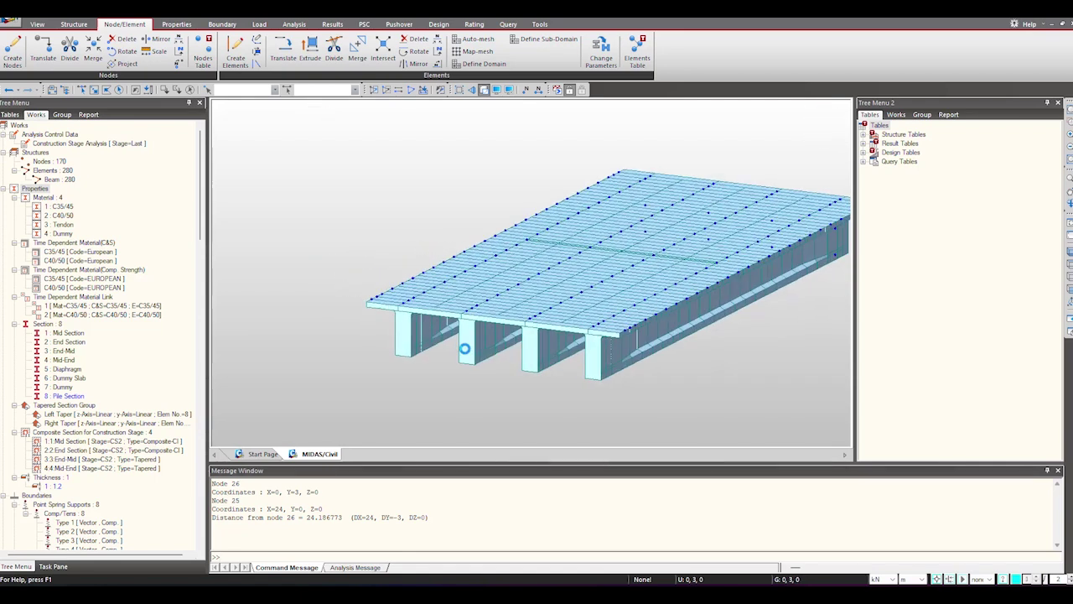
middle_drag(535, 363, 529, 368)
scroll(528, 367, down, 2)
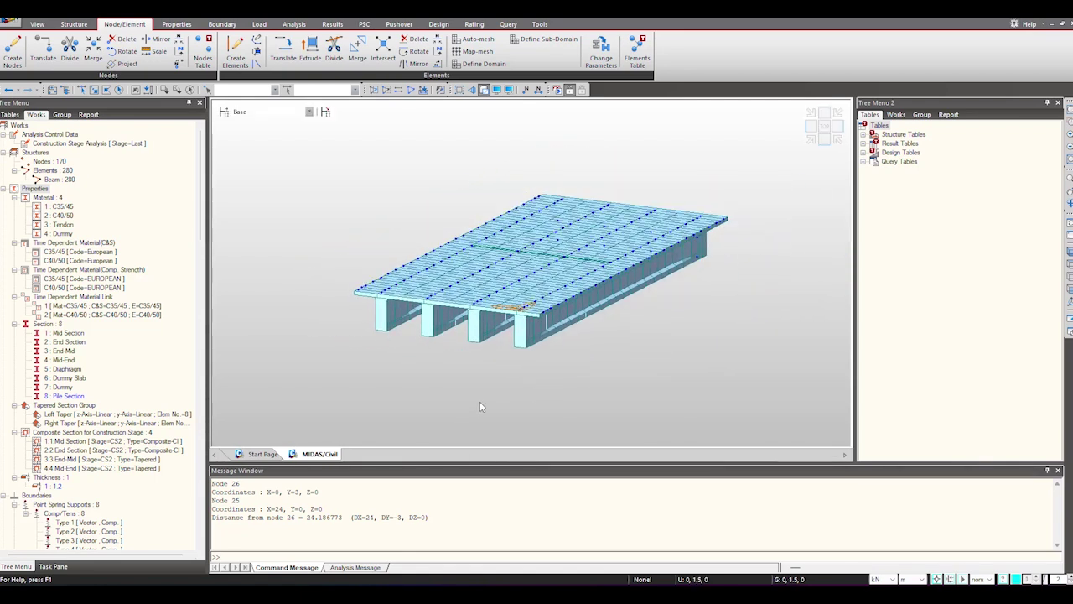
ctrl+middle_drag(598, 340, 587, 347)
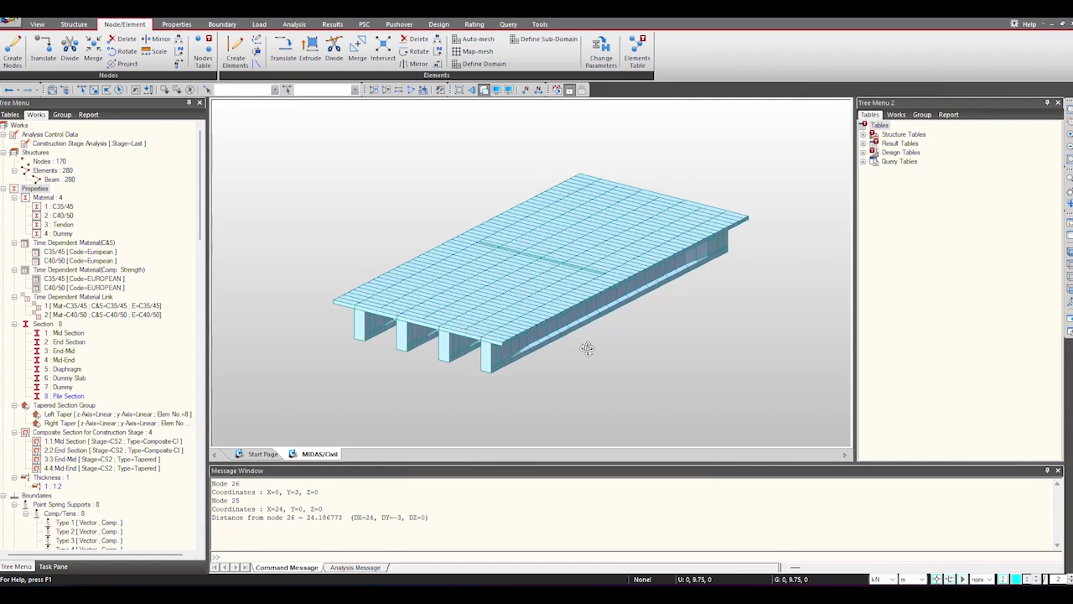
scroll(510, 385, down, 3)
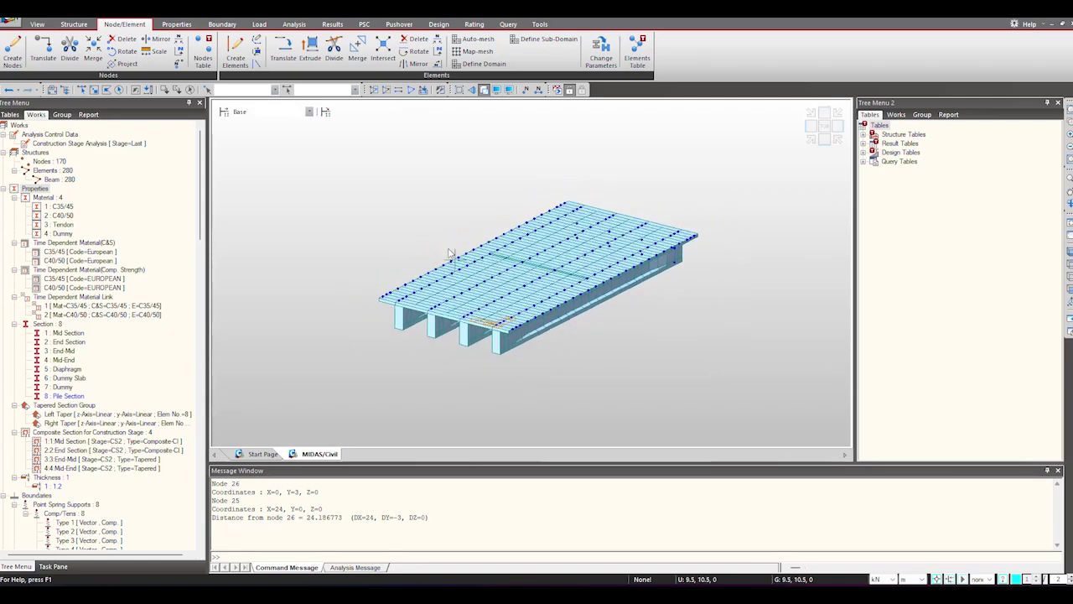
click(485, 91)
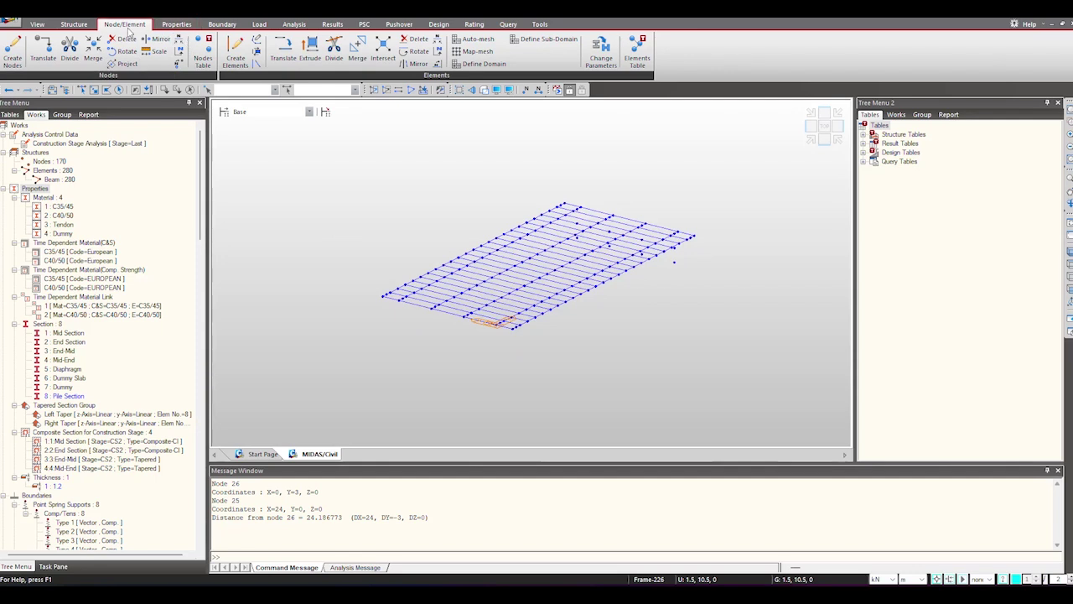
Copy nodes 151 to 156 near the deck's front end by an unequal distance of -4 m along the z axis.
click(43, 50)
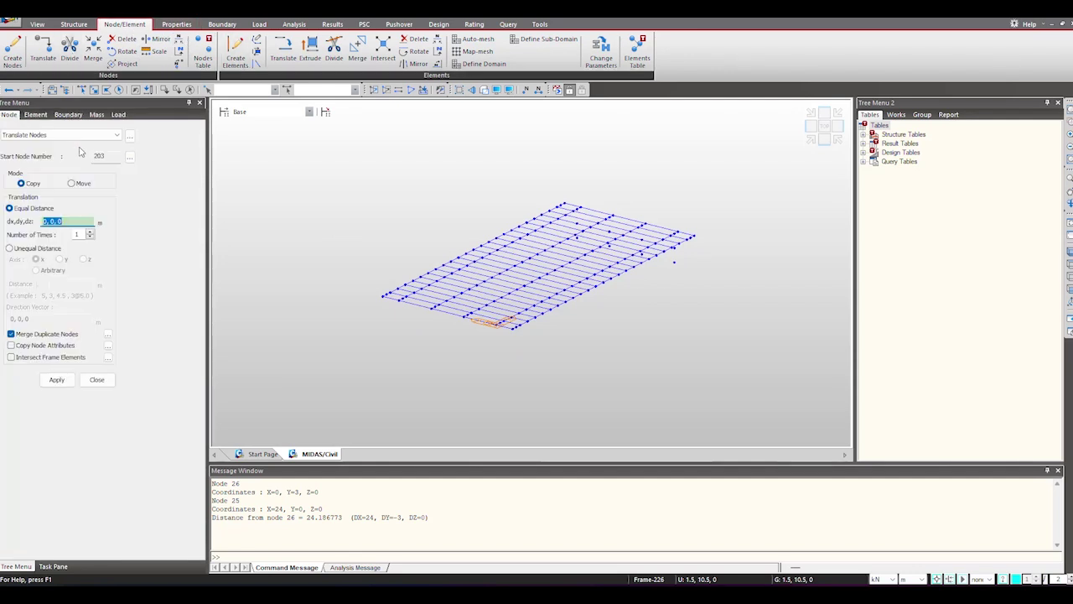
click(95, 91)
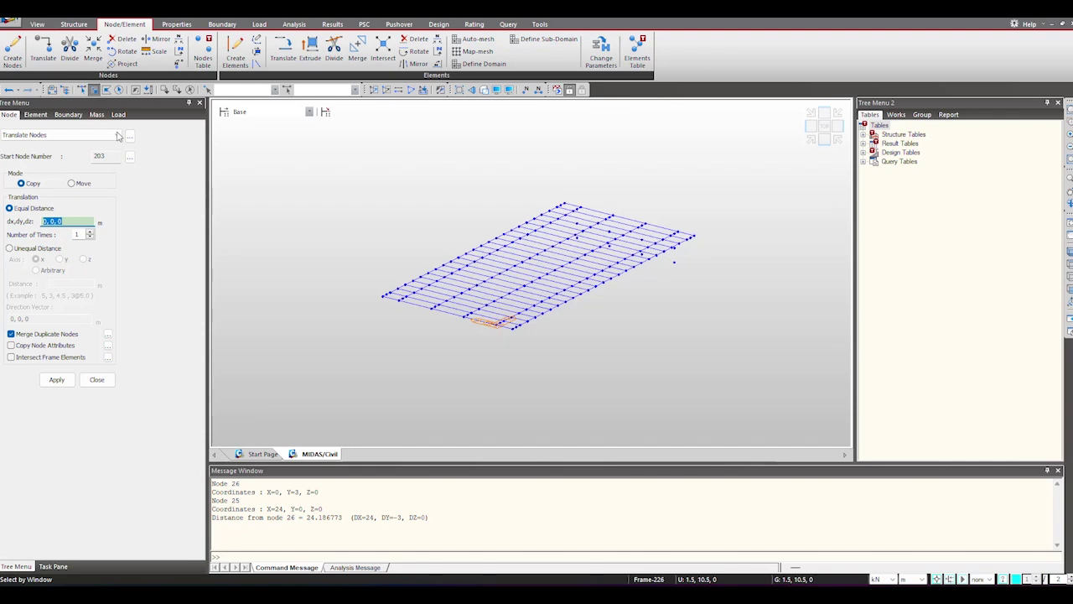
ctrl+middle_drag(411, 362, 369, 314)
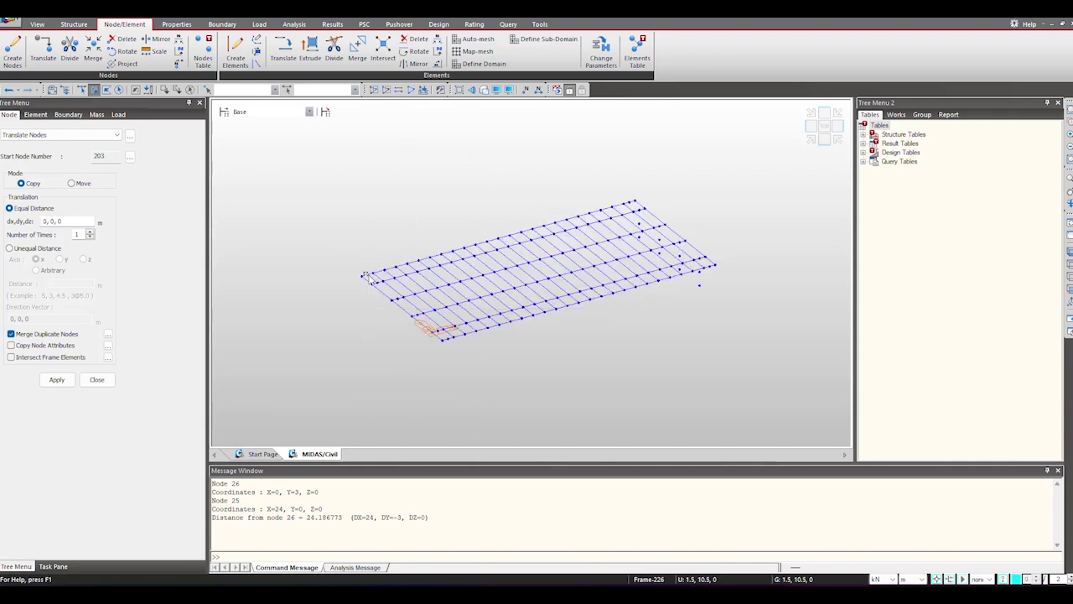
scroll(374, 299, up, 5)
scroll(378, 298, up, 1)
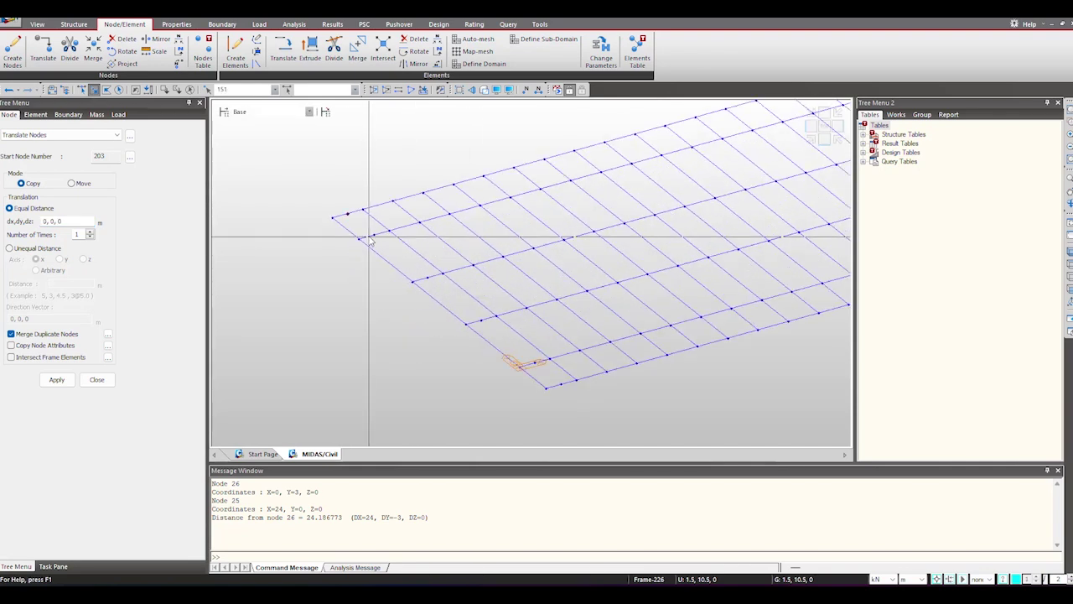
drag(369, 228, 384, 245)
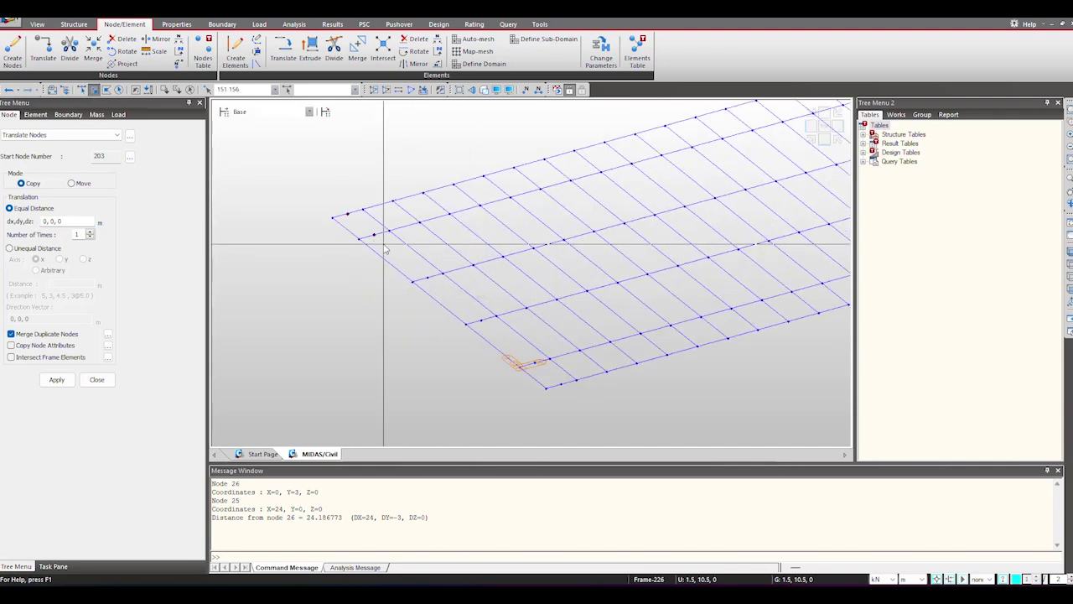
click(428, 277)
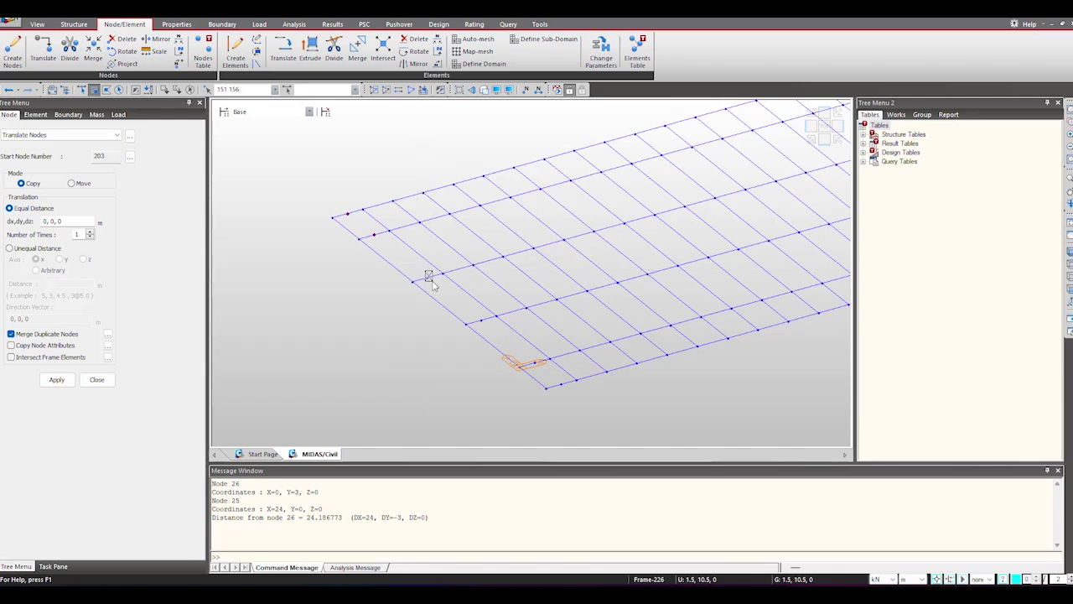
click(482, 322)
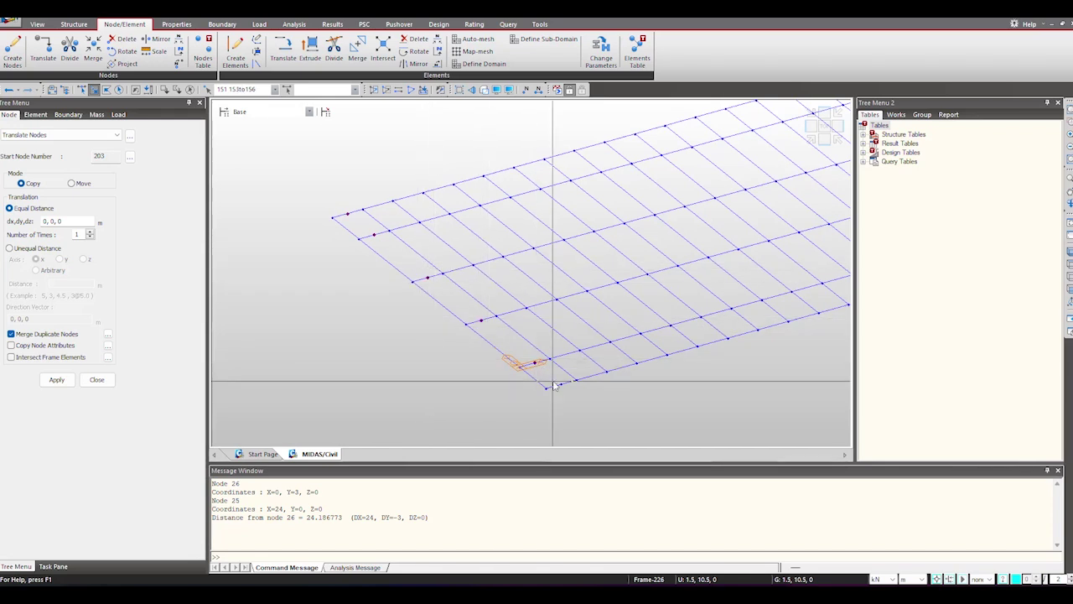
click(561, 383)
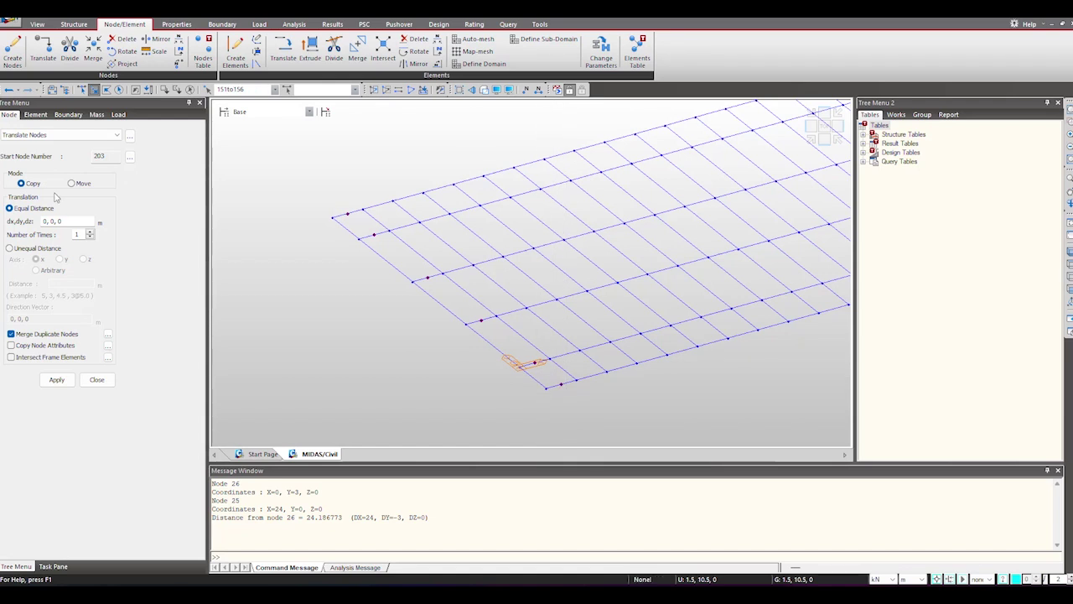
click(44, 248)
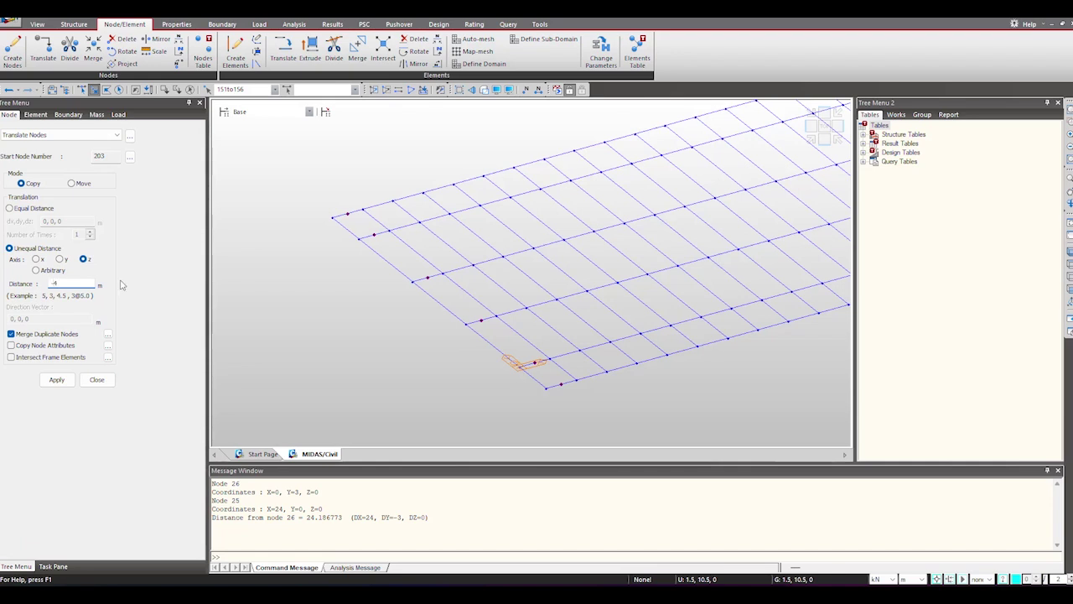
click(63, 380)
scroll(522, 269, down, 3)
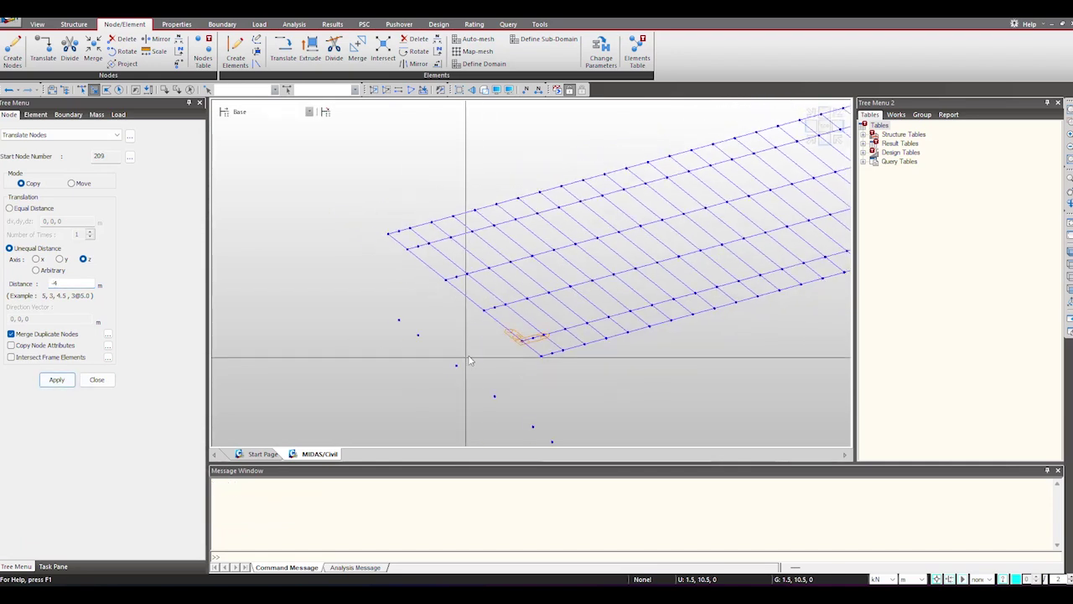
ctrl+middle_drag(467, 360, 455, 379)
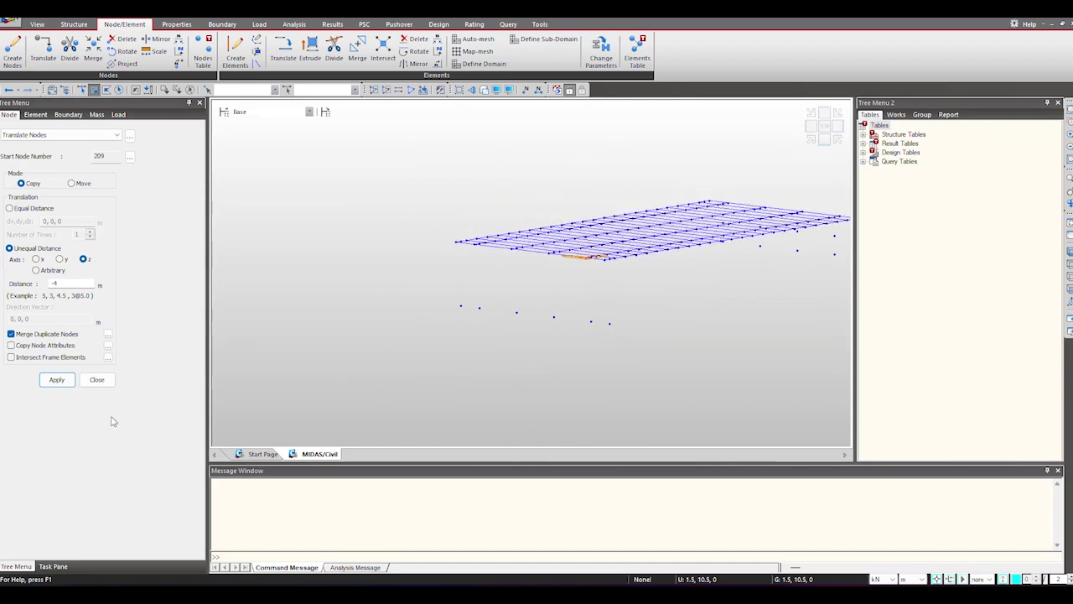
click(96, 380)
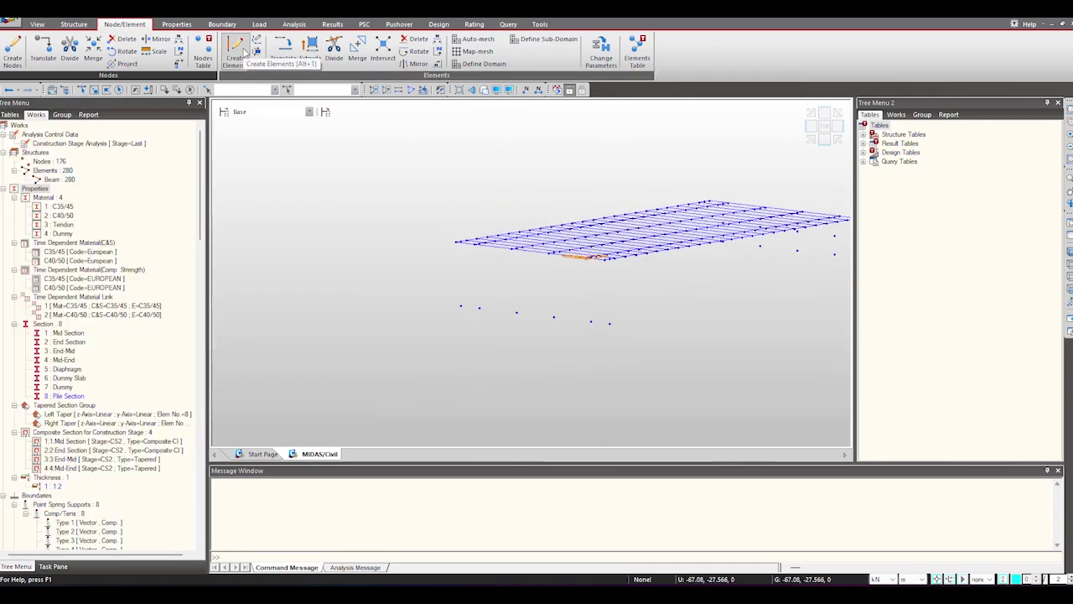
Set up element creation for 4-node thick plates with material C35/45 and thickness 1.2000.
click(238, 65)
click(55, 403)
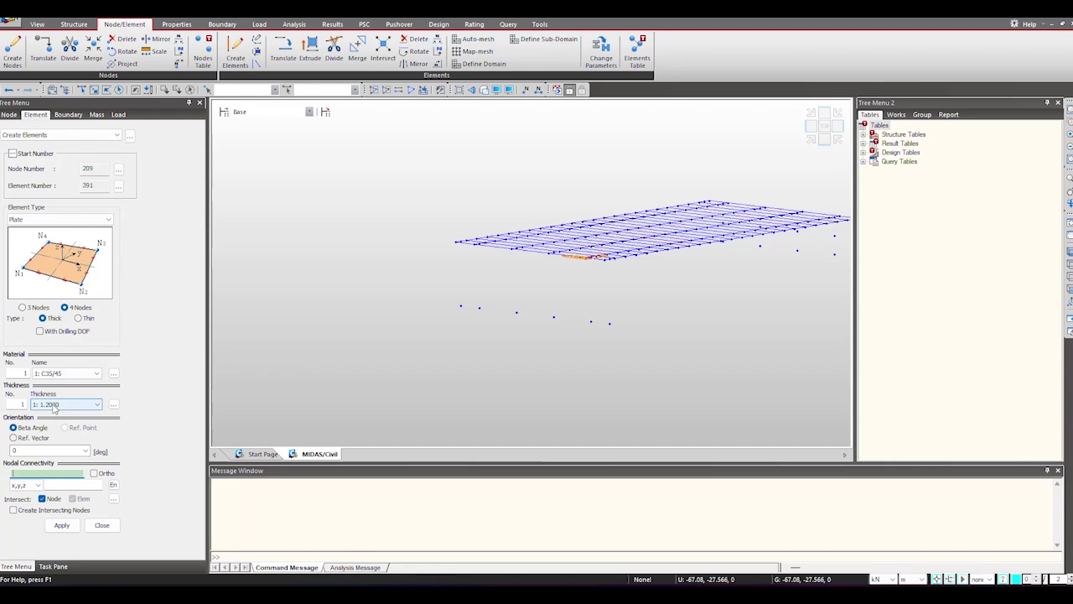
click(61, 376)
click(18, 220)
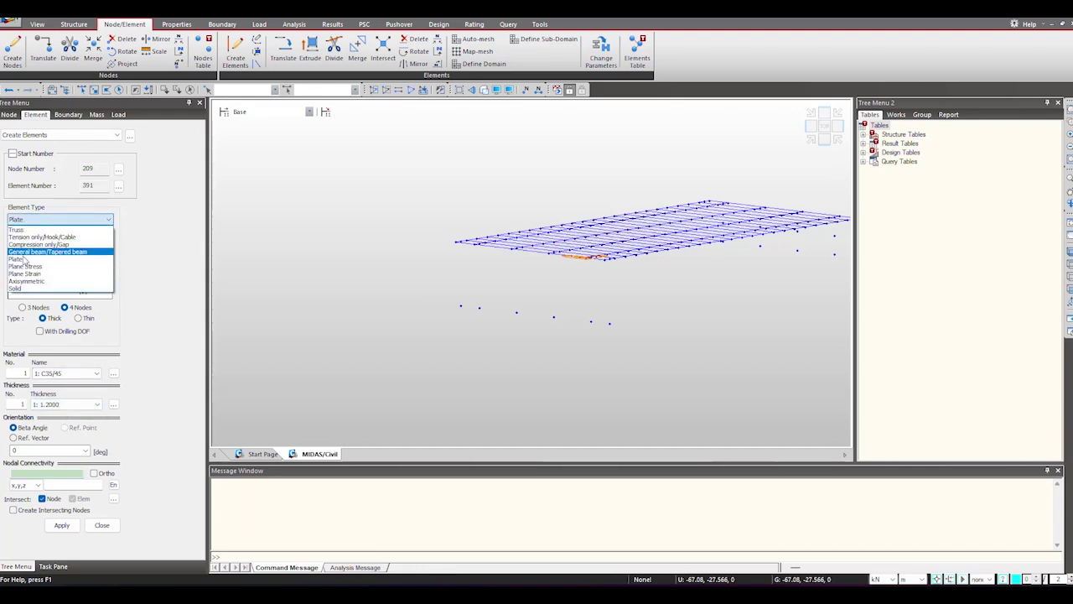
click(25, 259)
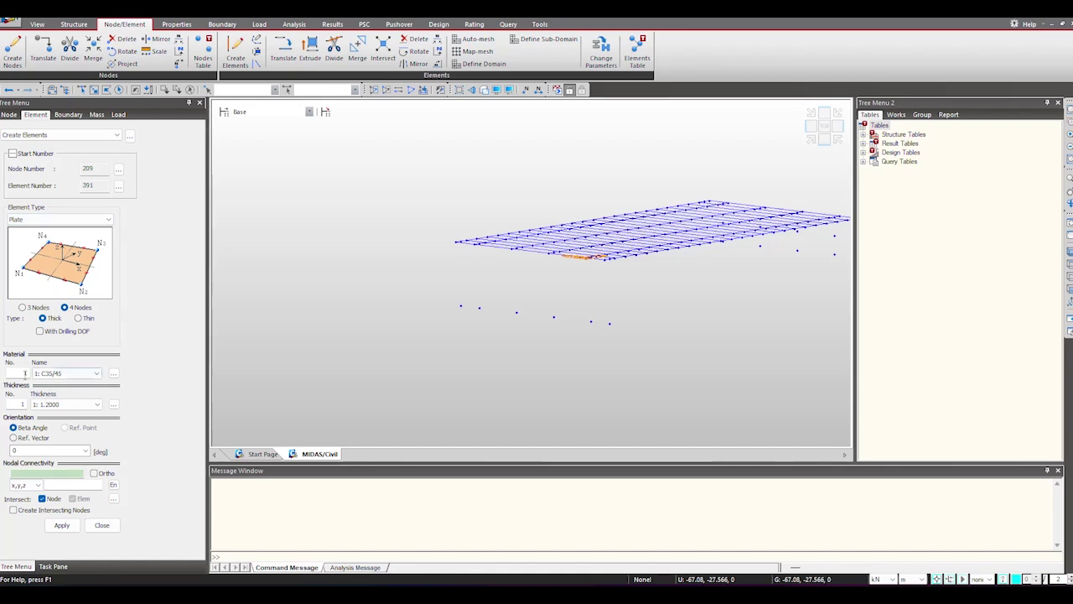
click(113, 405)
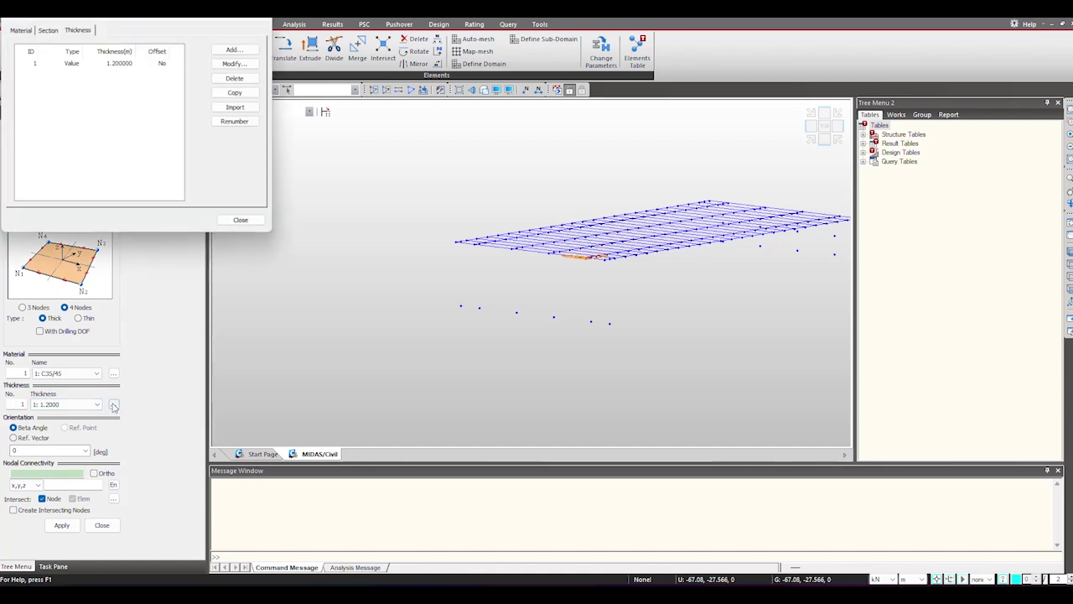
drag(193, 27, 224, 119)
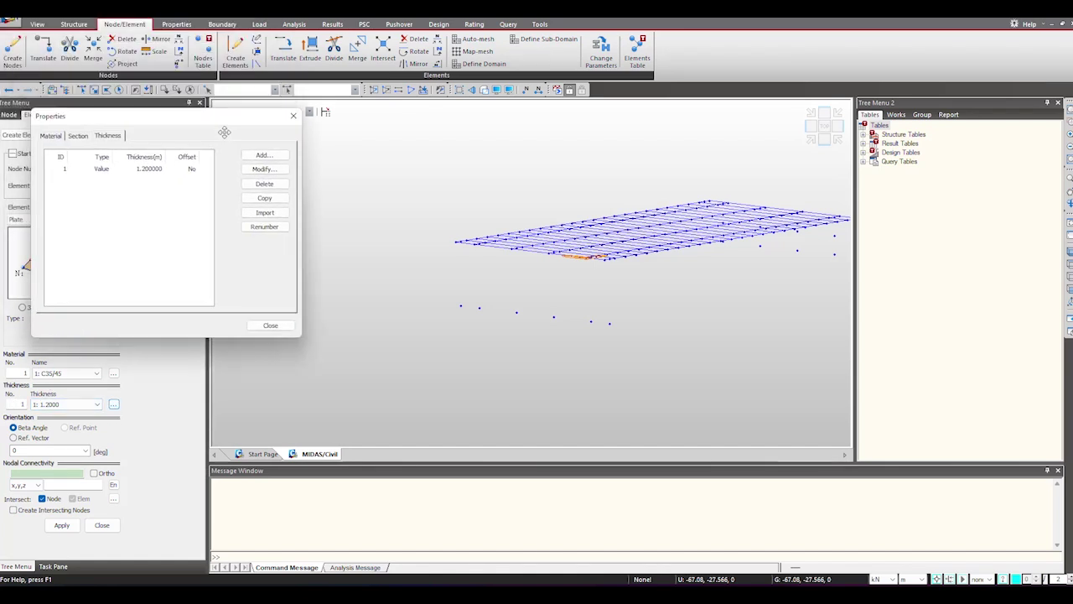
click(265, 155)
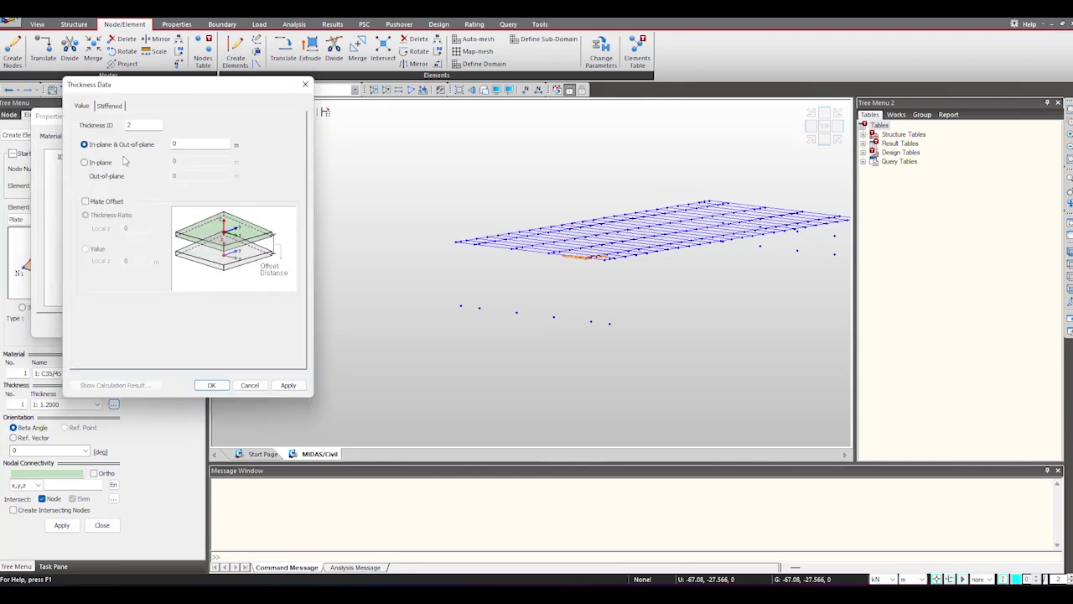
click(249, 385)
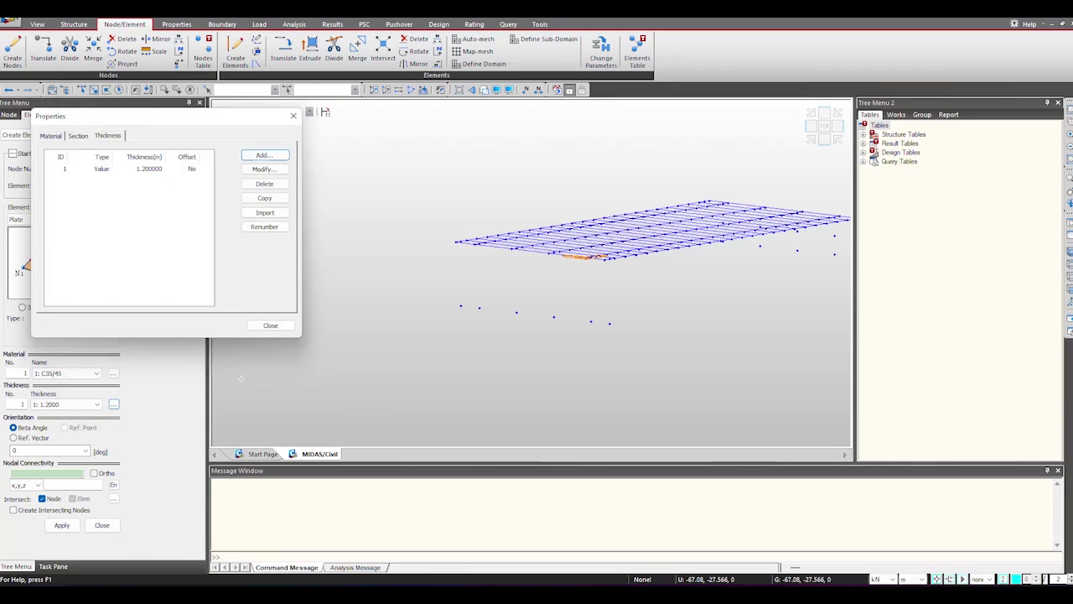
click(270, 325)
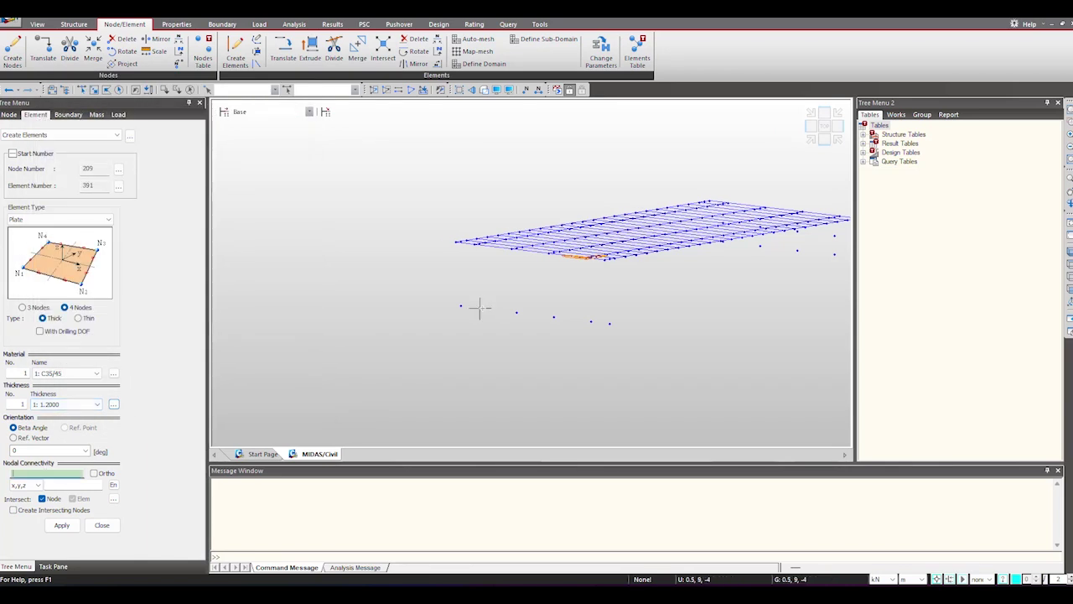
Create the abutment wall plate between the two outermost copied lower nodes and the deck-end nodes directly above them.
ctrl+middle_drag(467, 243, 478, 291)
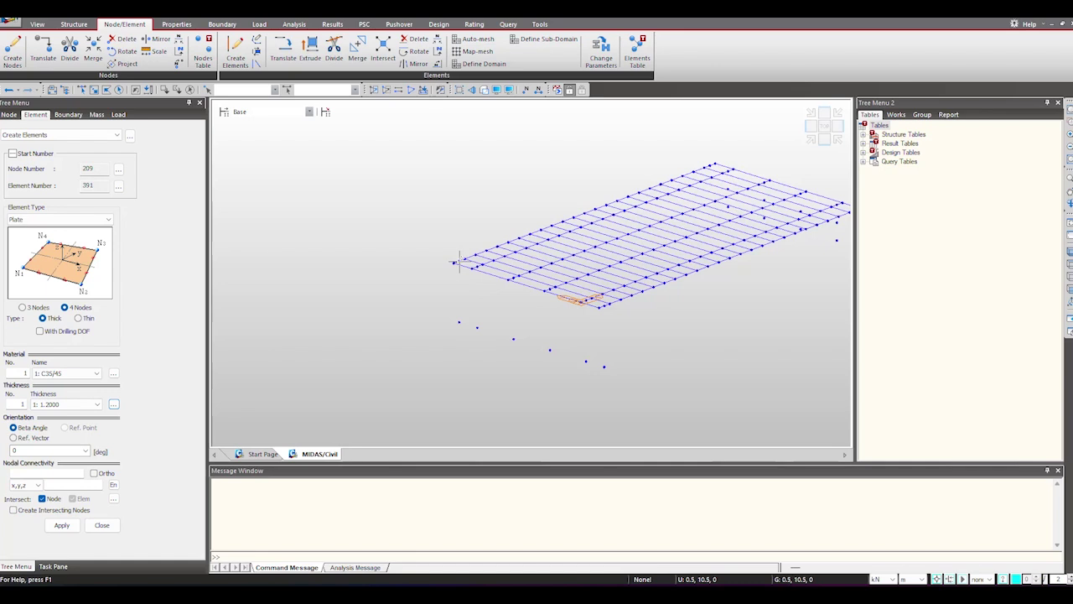
click(459, 323)
click(604, 365)
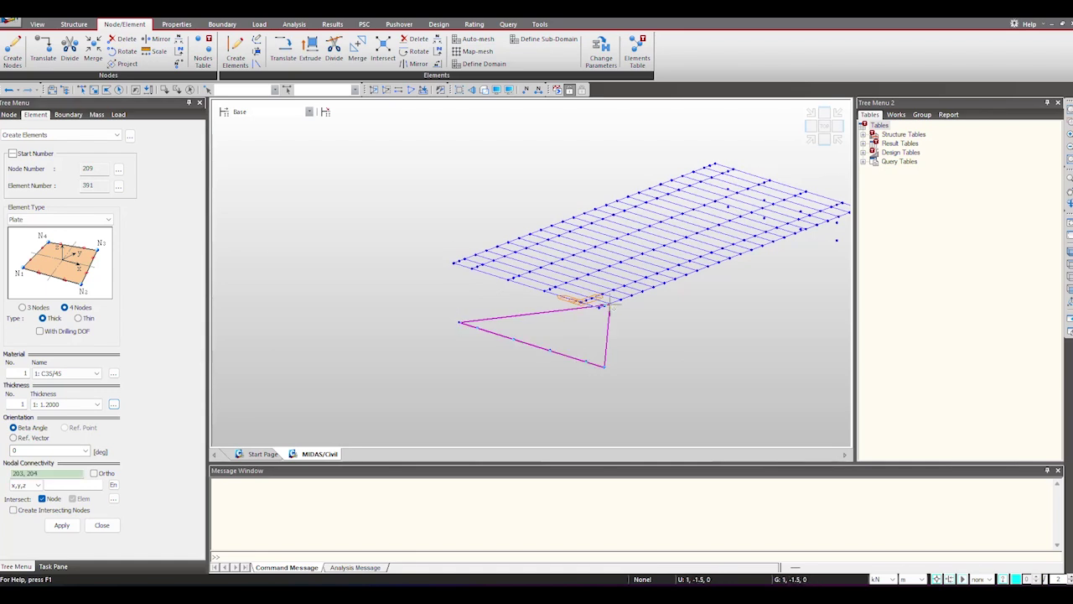
click(603, 307)
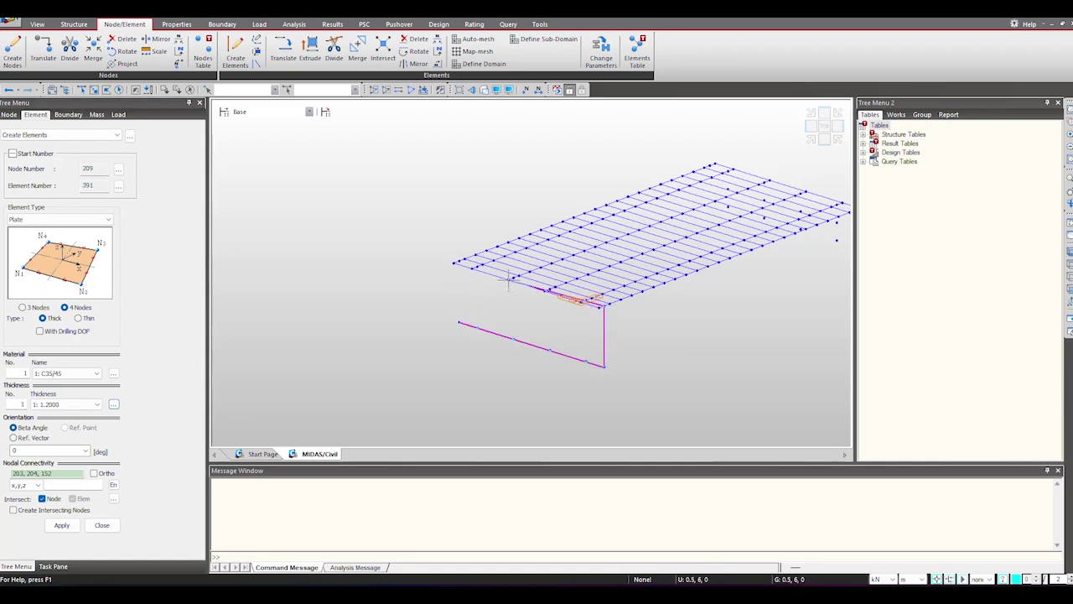
click(454, 263)
mouse_move(478, 331)
ctrl+middle_down()
mouse_move(470, 340)
mouse_move(482, 352)
mouse_move(462, 345)
mouse_move(480, 315)
ctrl+middle_up()
click(102, 525)
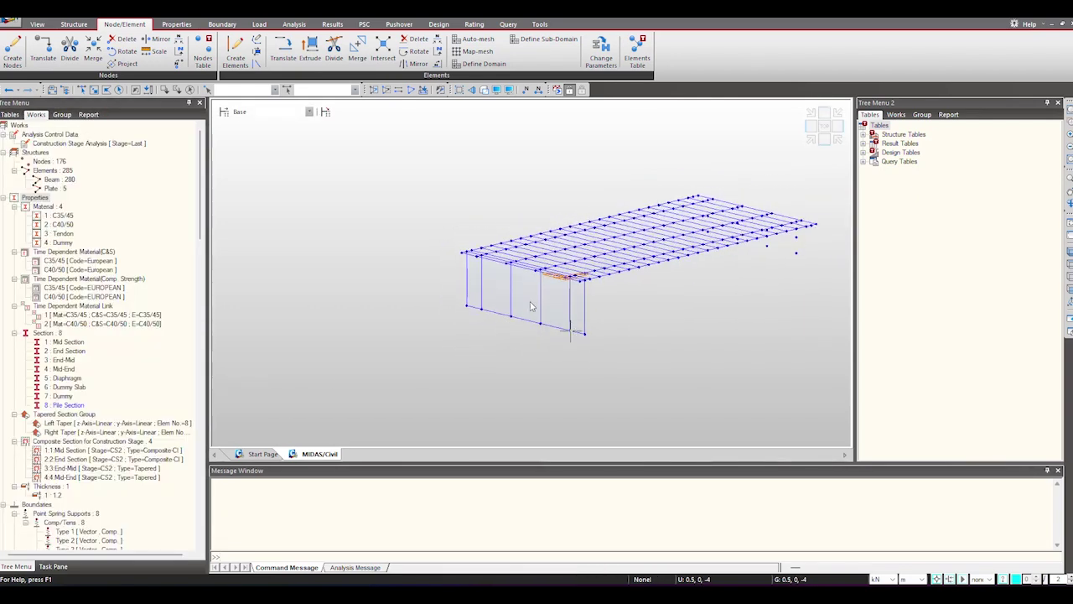
Select the abutment wall plates and set up an equal-distance planar division with 2 divisions in x and 3 in y.
click(94, 89)
drag(622, 312, 390, 364)
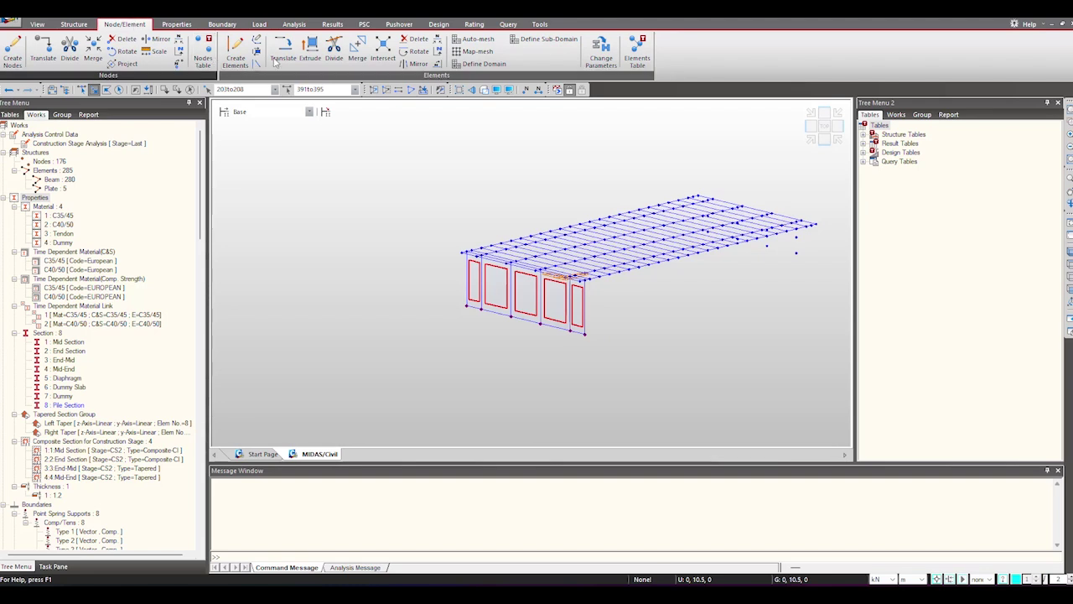
click(334, 51)
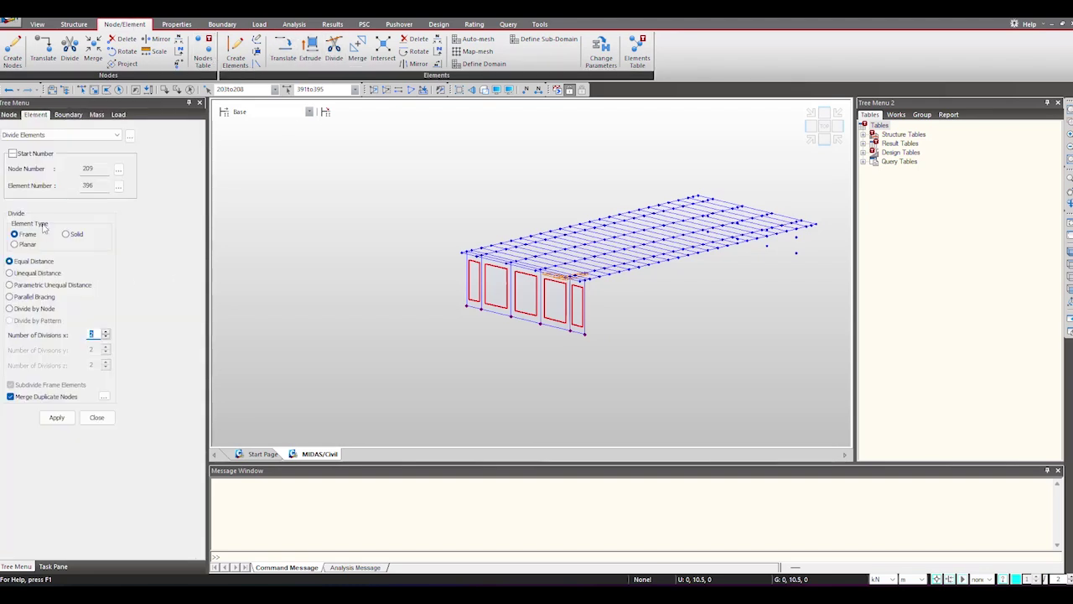
click(15, 244)
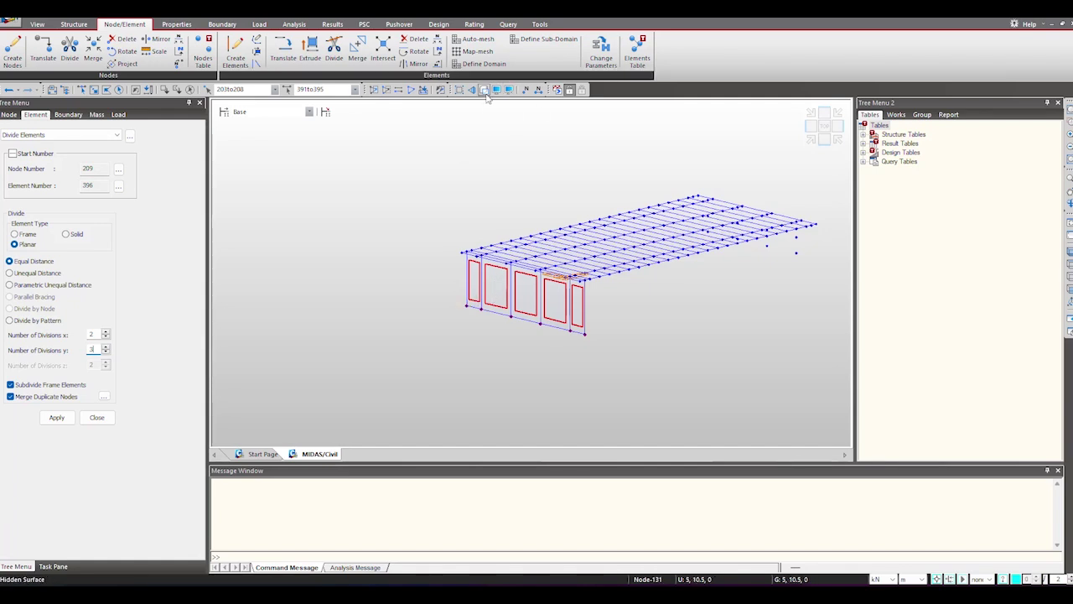
Turn on the element local axis display and examine the local x and y directions of the abutment wall plates.
click(496, 90)
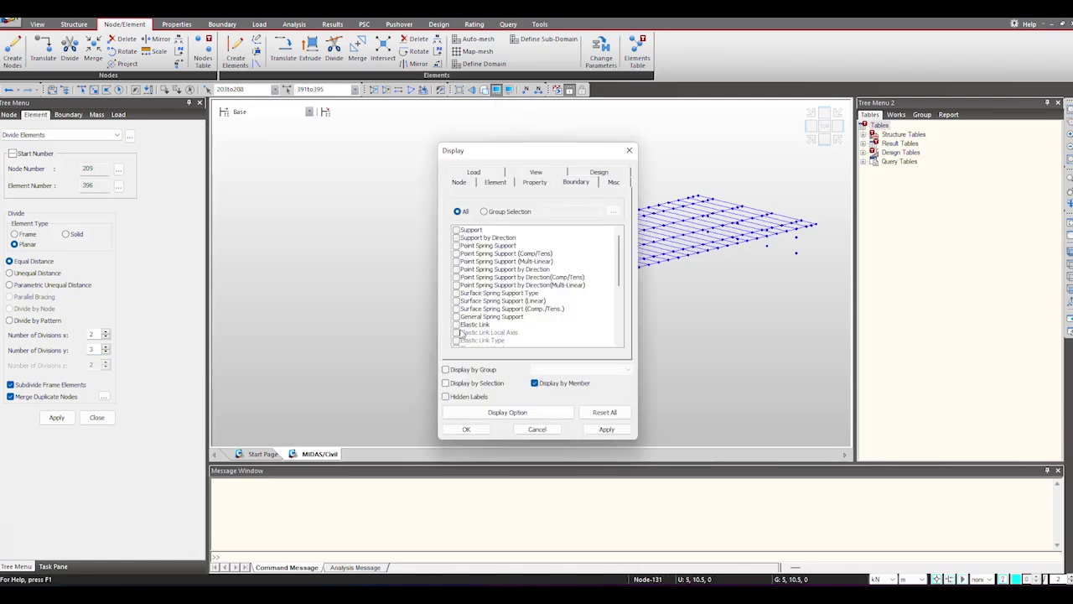
scroll(468, 298, down, 2)
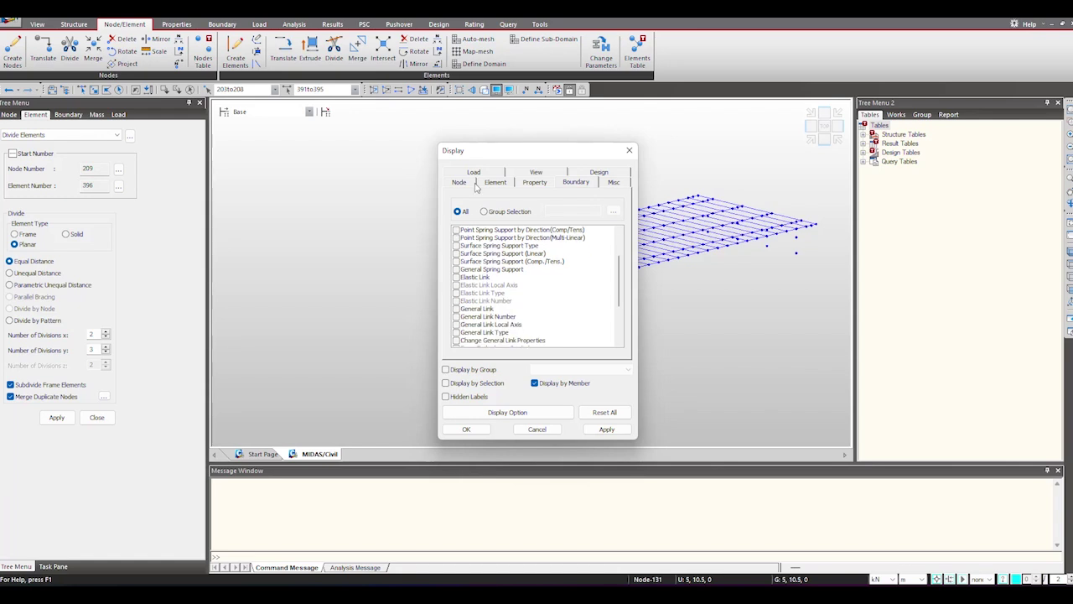
click(477, 183)
click(458, 285)
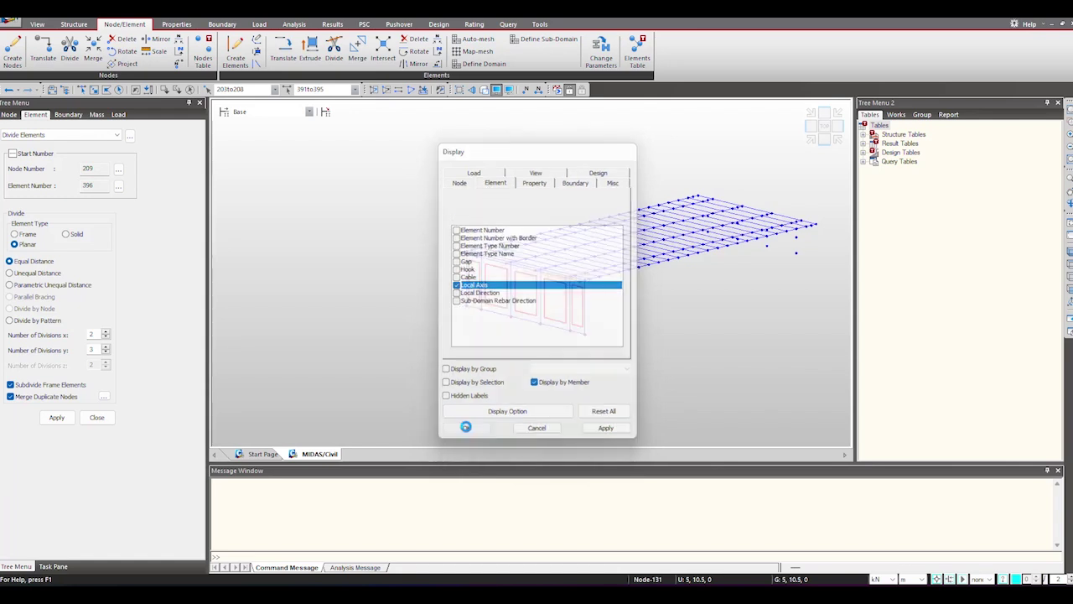
click(466, 428)
scroll(525, 290, up, 3)
scroll(525, 290, up, 3)
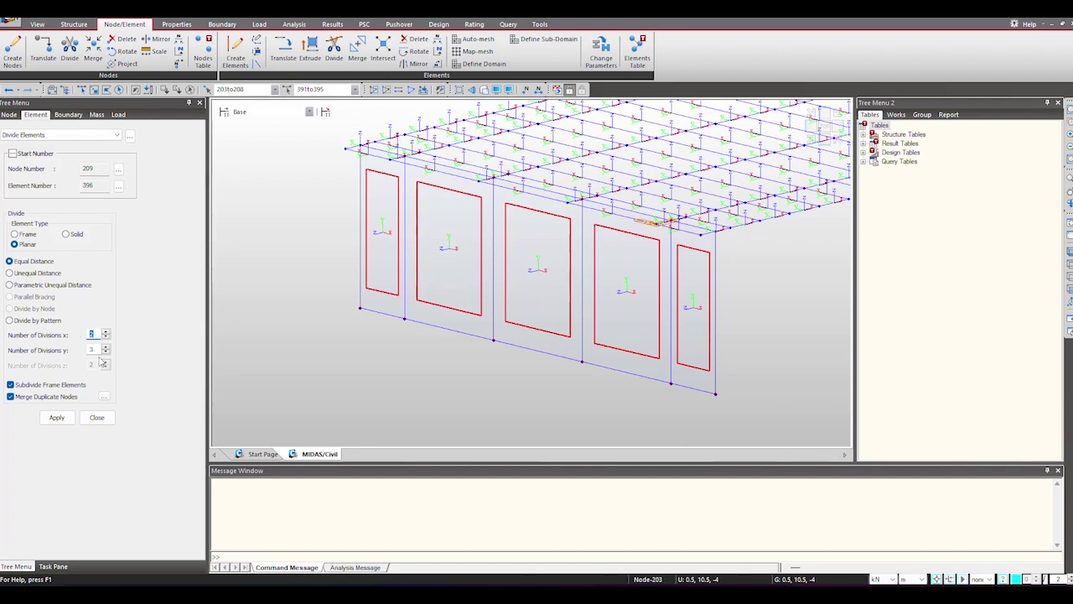
Divide the abutment wall plates with 0 divisions in x and 3 equal divisions in y.
scroll(324, 395, down, 2)
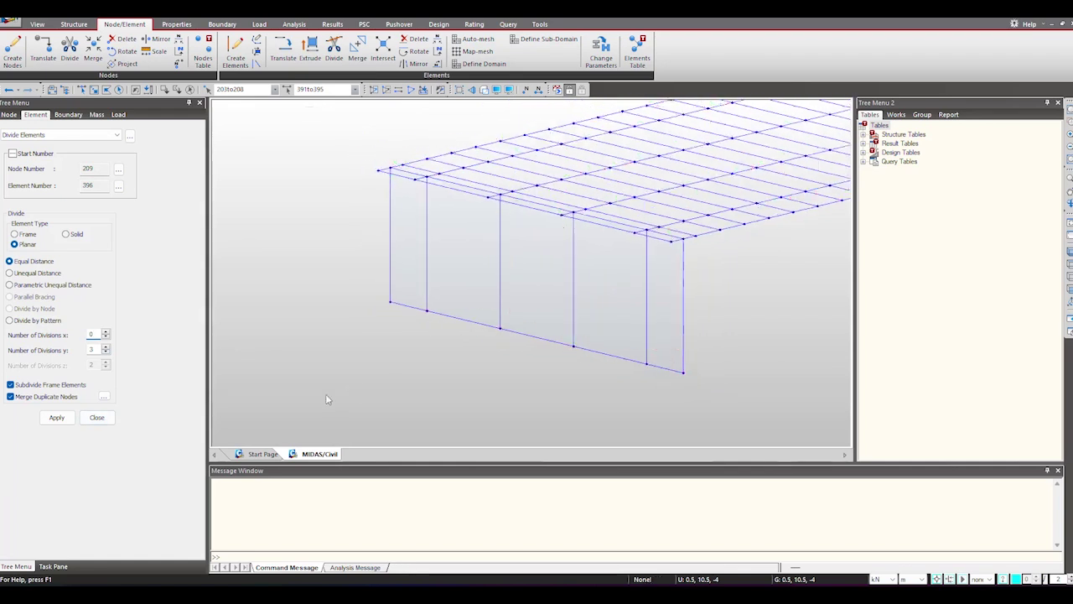
click(56, 418)
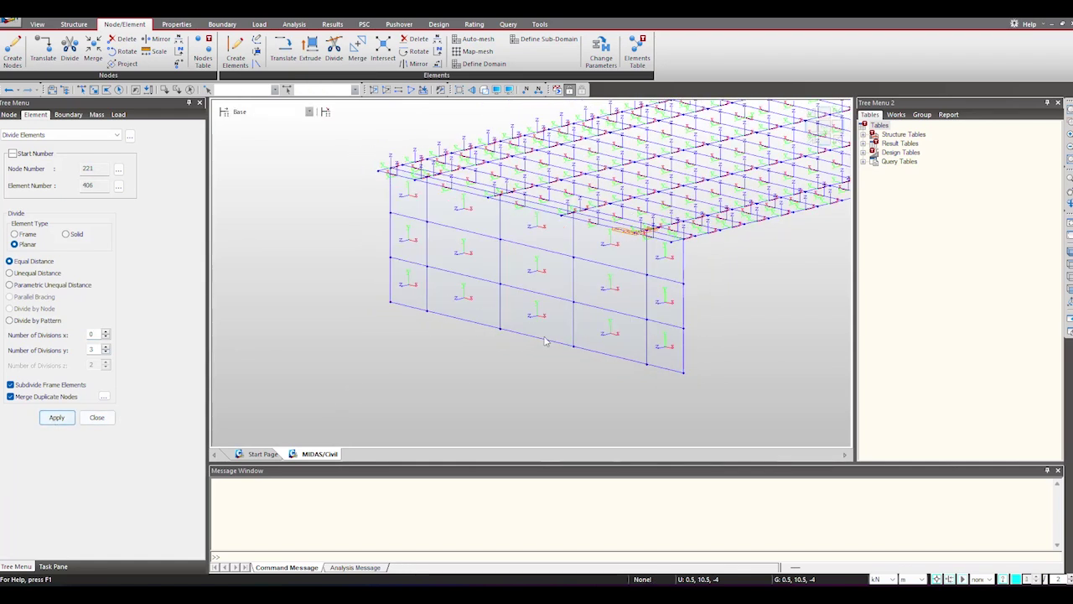
ctrl+middle_drag(548, 341, 425, 371)
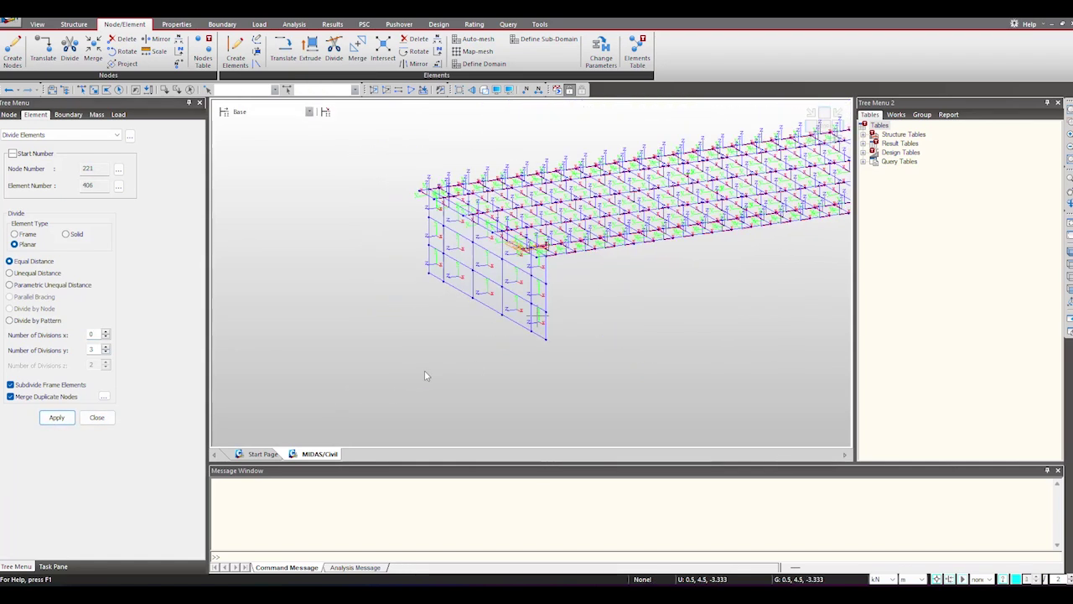
click(108, 419)
Turn off the element local axis display across the model.
click(497, 89)
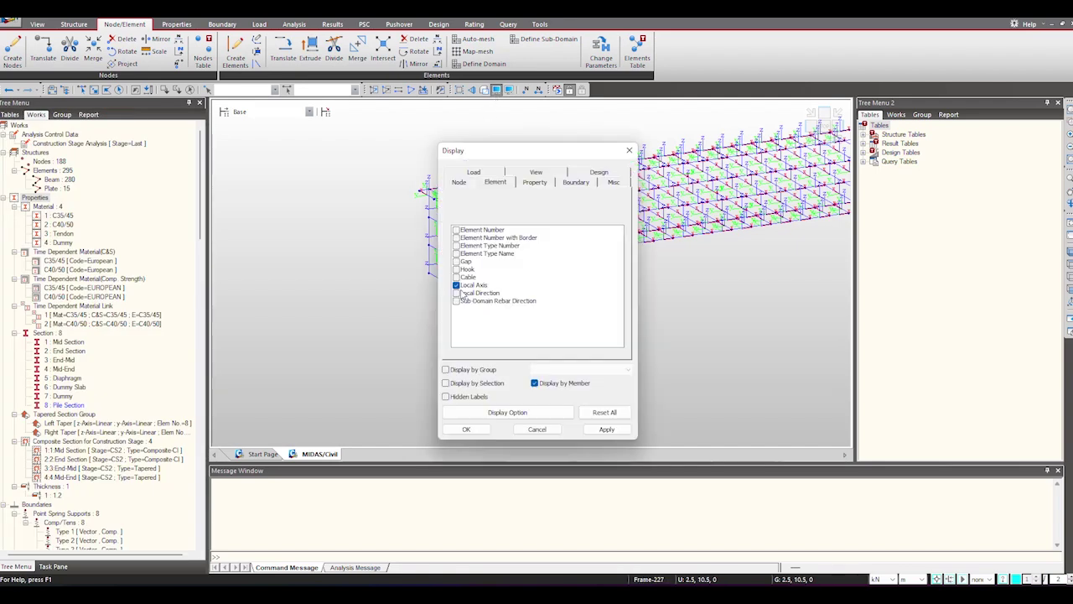
click(463, 286)
click(466, 428)
scroll(573, 350, down, 2)
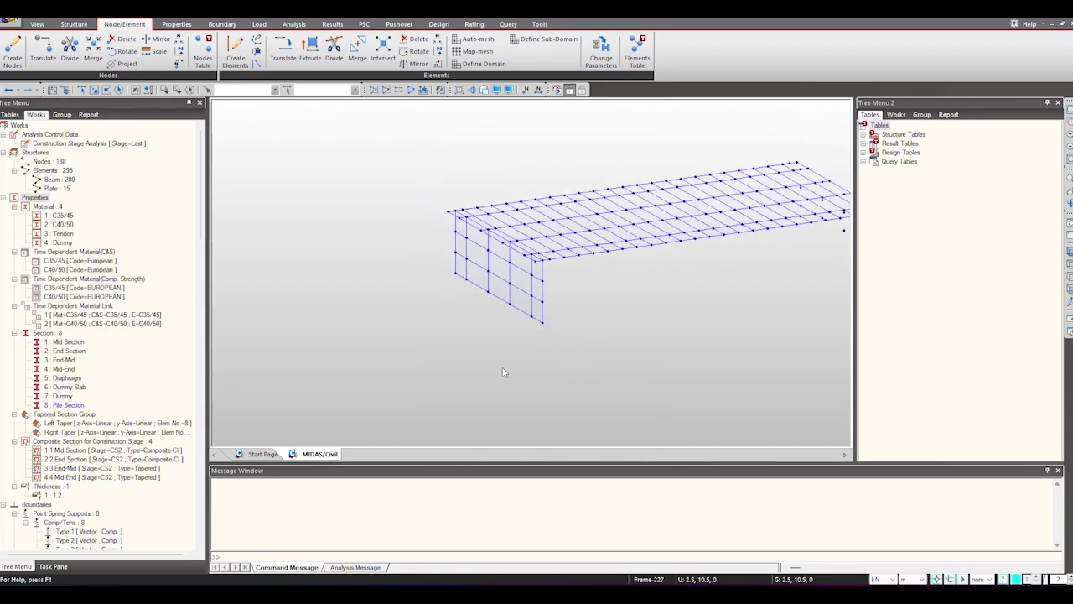
Extrude nodes 205 to 208 at the abutment wall's base into C35/45 Pile Section beams, using unequal distances 6@-1 m along the z axis.
ctrl+middle_drag(504, 371, 513, 352)
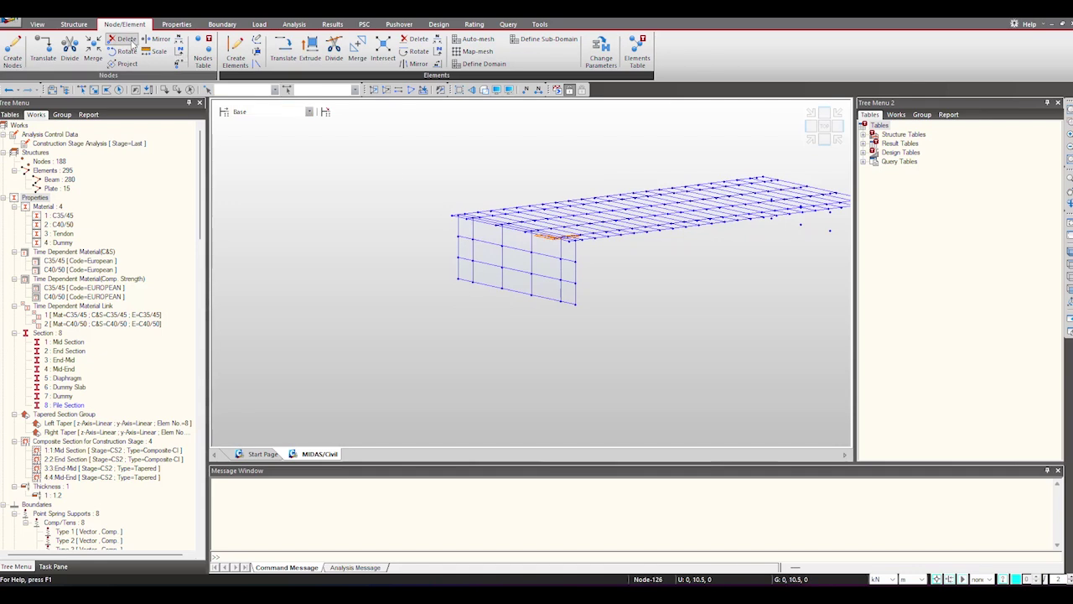
click(237, 59)
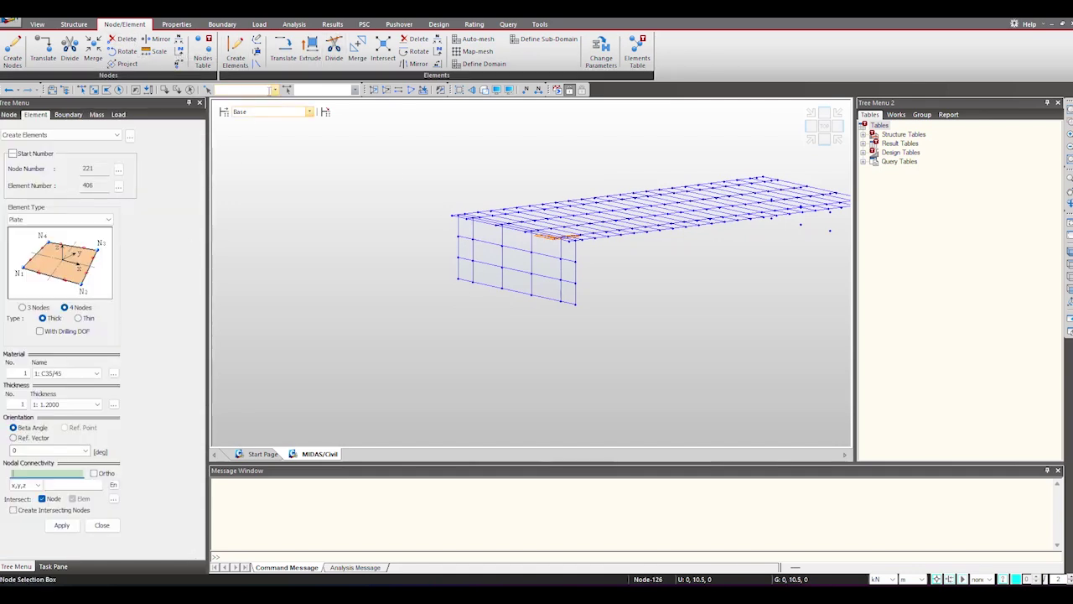
click(312, 55)
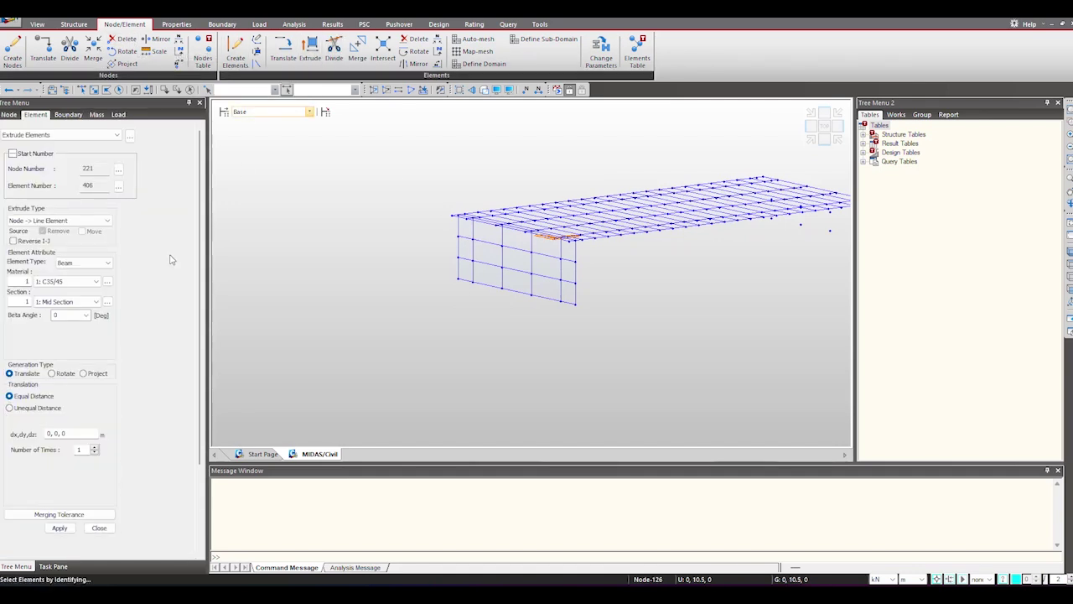
click(57, 302)
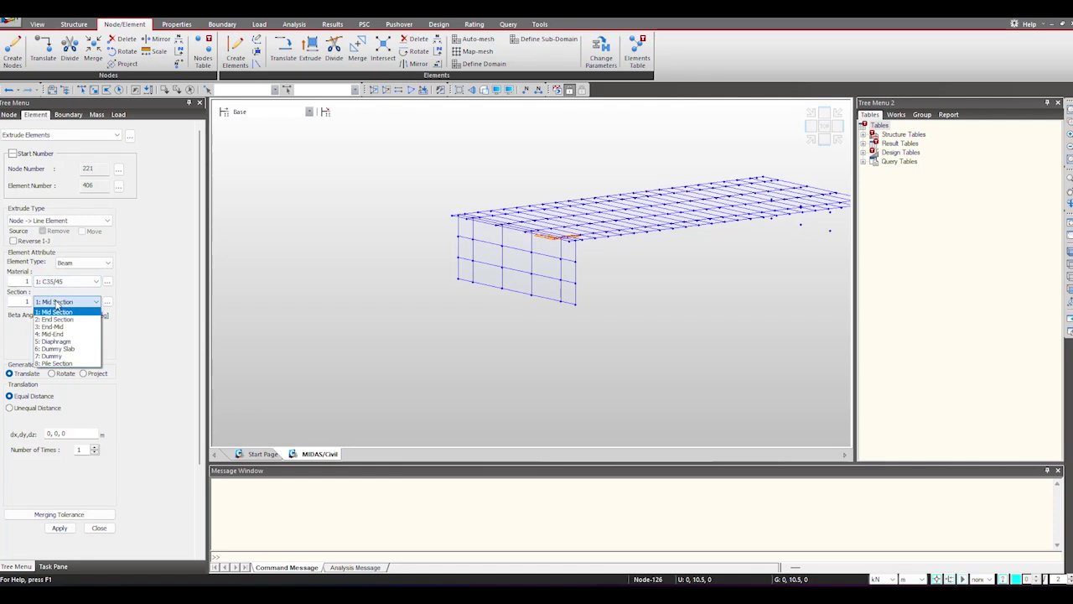
click(55, 364)
click(94, 89)
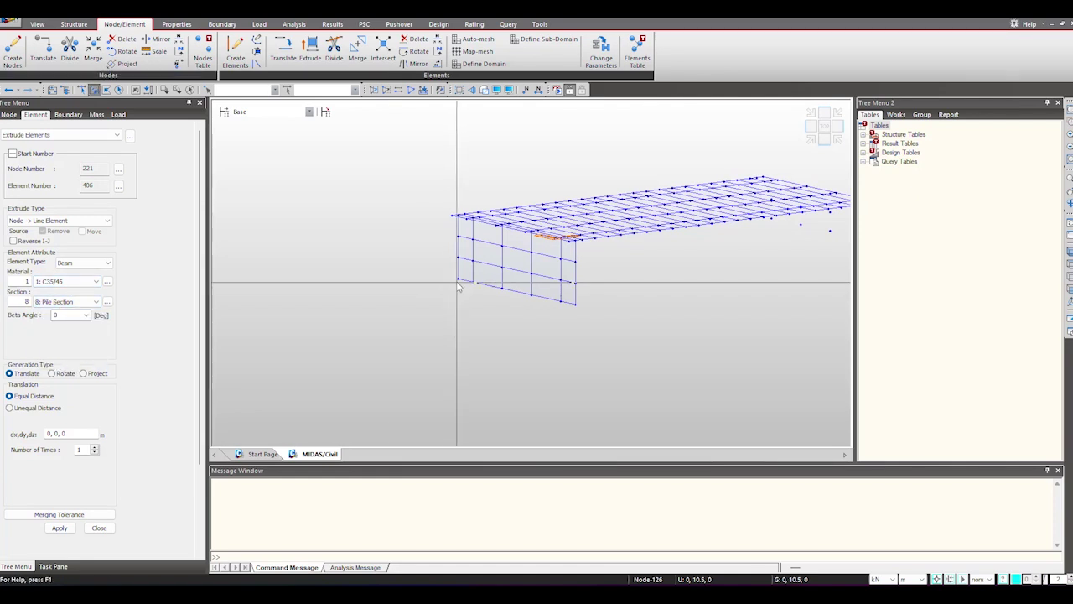
drag(495, 282, 567, 308)
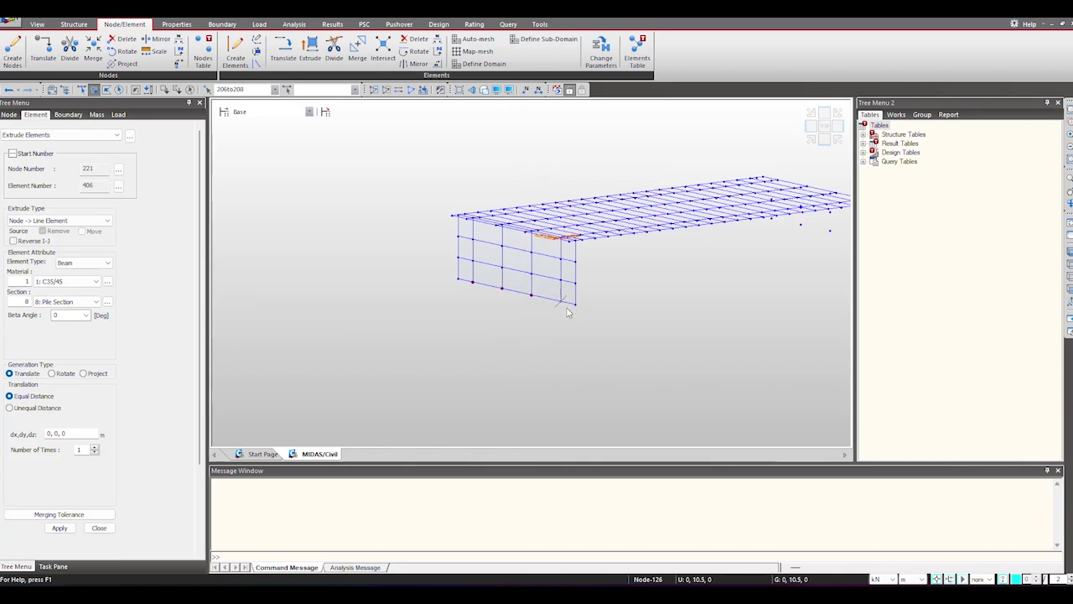
click(38, 409)
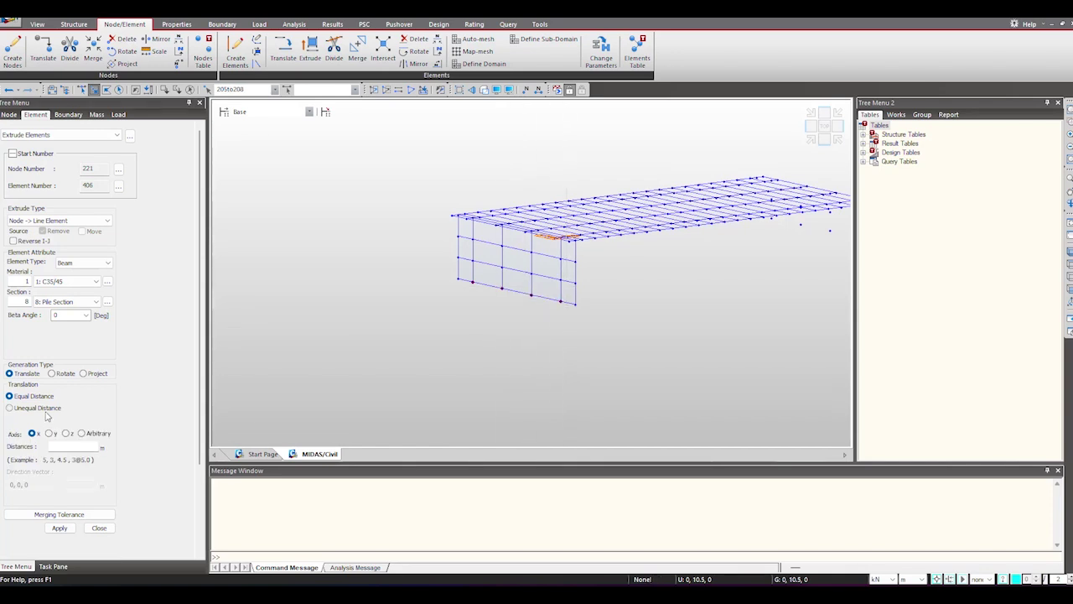
click(72, 448)
scroll(52, 372, down, 1)
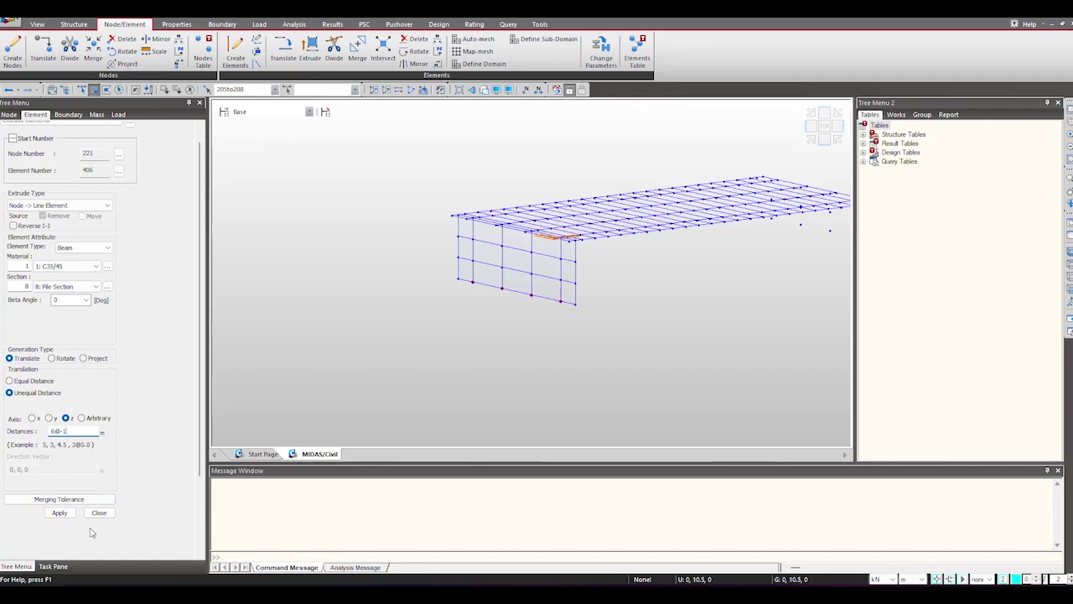
click(58, 514)
Inspect the piles and abutment wall in hidden-surface view, and finish the element extrusion.
scroll(422, 393, down, 3)
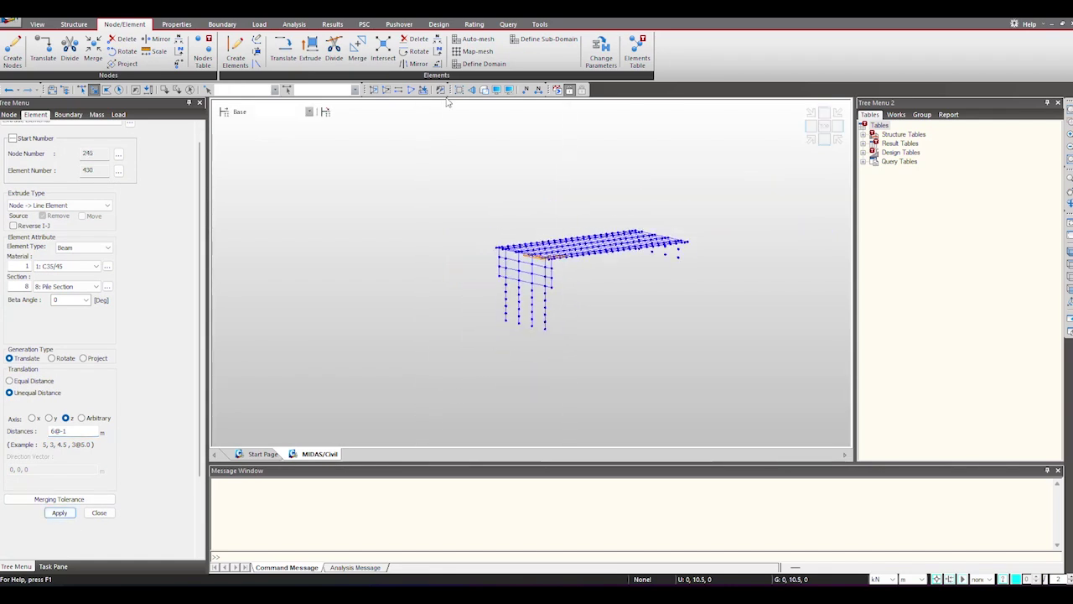
click(485, 90)
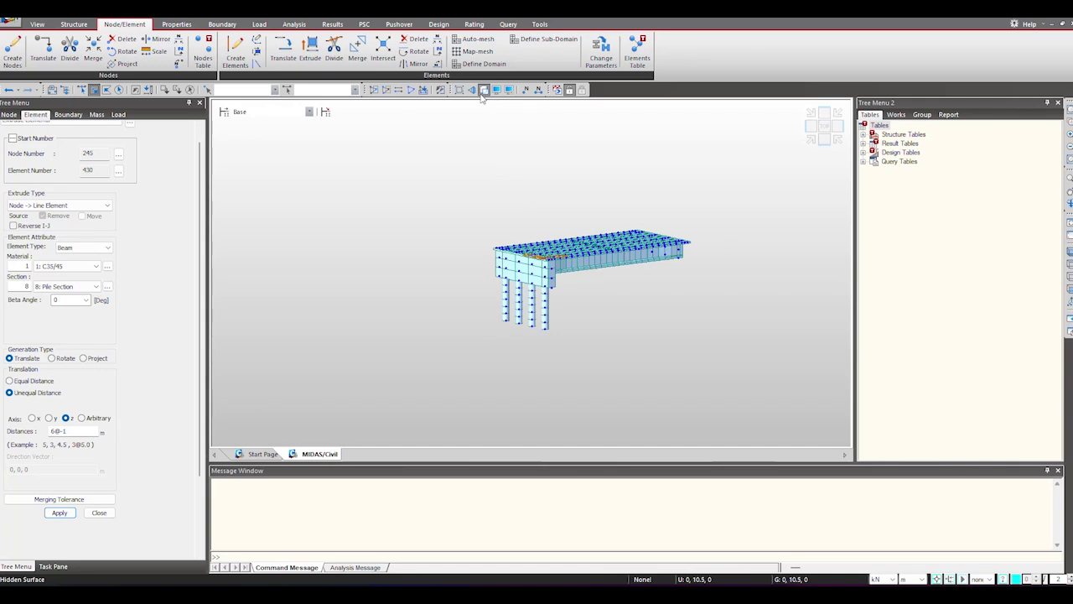
ctrl+middle_drag(493, 337, 587, 341)
scroll(540, 259, up, 5)
click(101, 513)
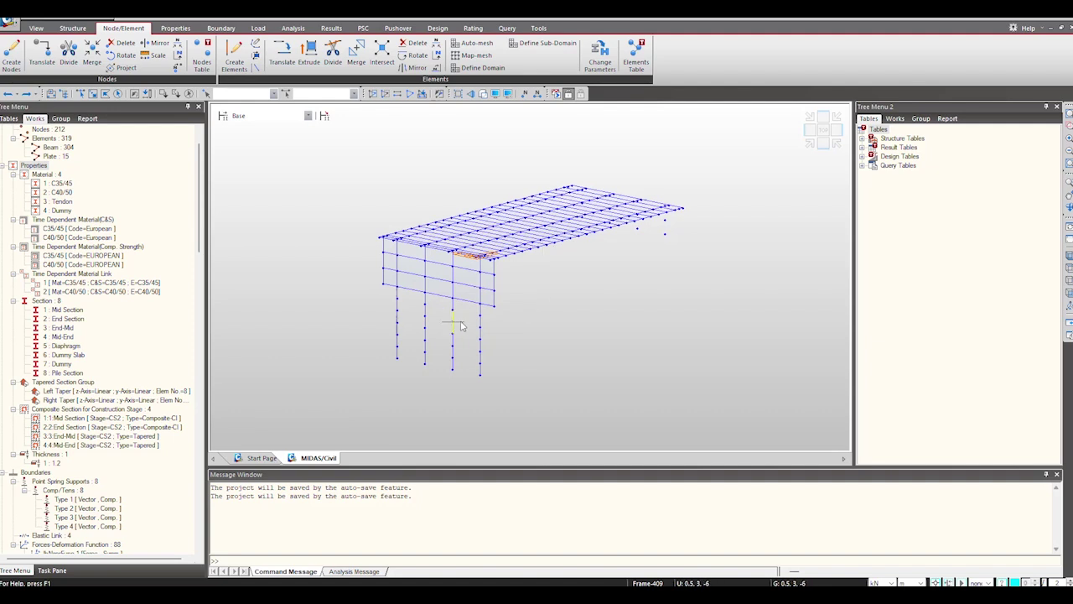
Query the distance between node 153 at the deck's front end and node 163 at its far end.
key(ctrl+q)
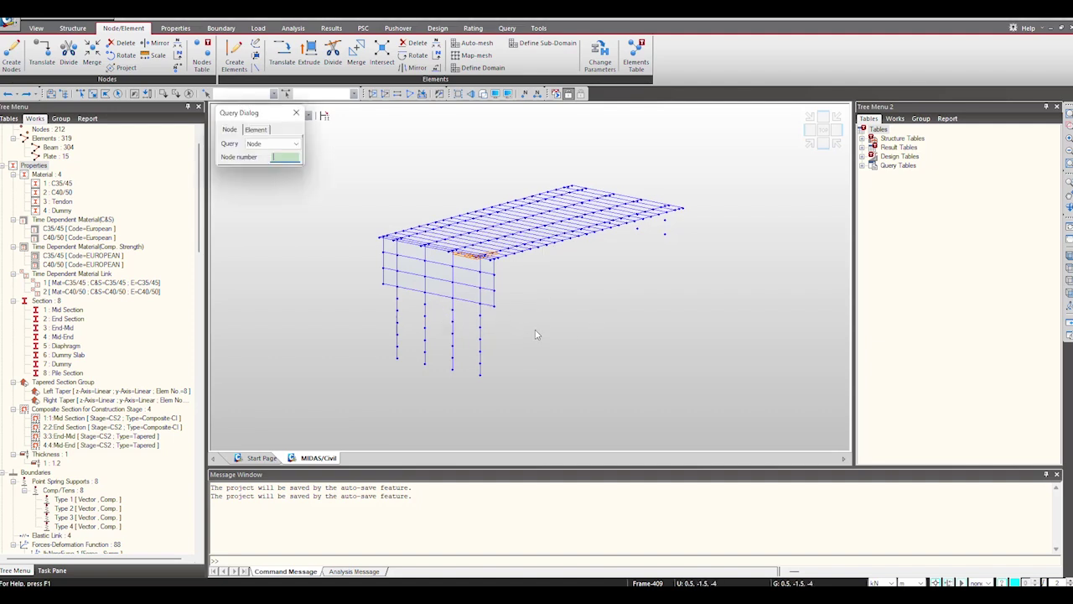
ctrl+middle_drag(530, 284, 413, 302)
scroll(408, 285, up, 6)
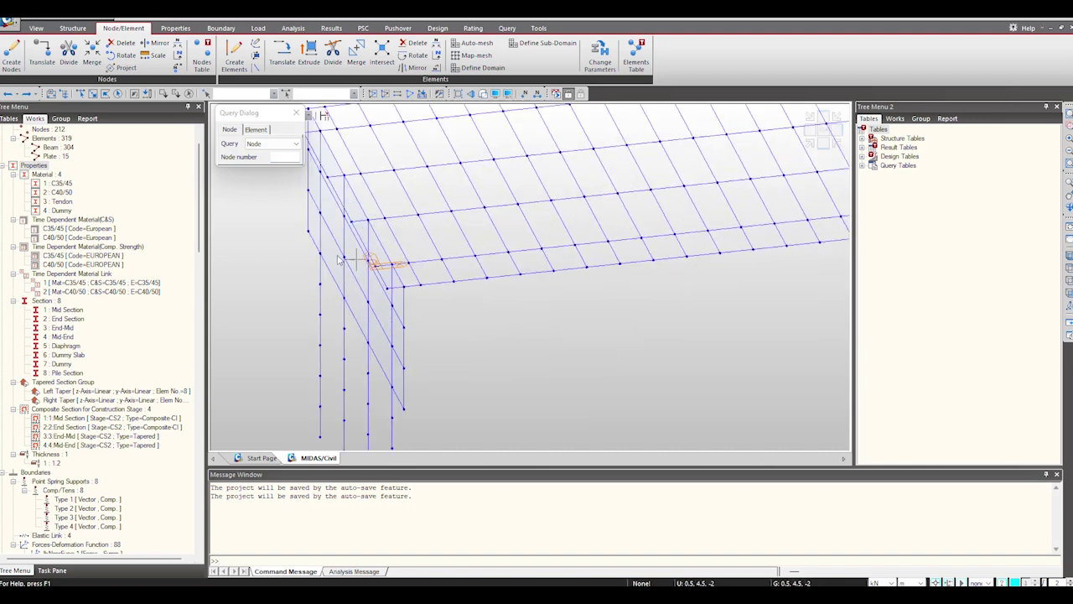
click(285, 158)
click(392, 265)
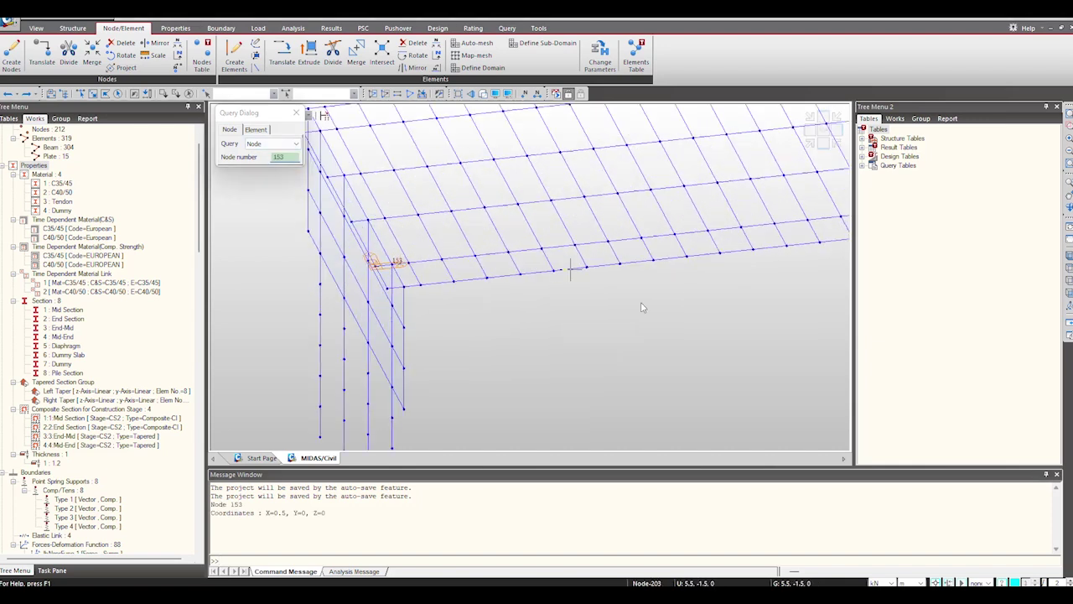
middle_drag(687, 299, 341, 370)
ctrl+middle_drag(626, 360, 784, 276)
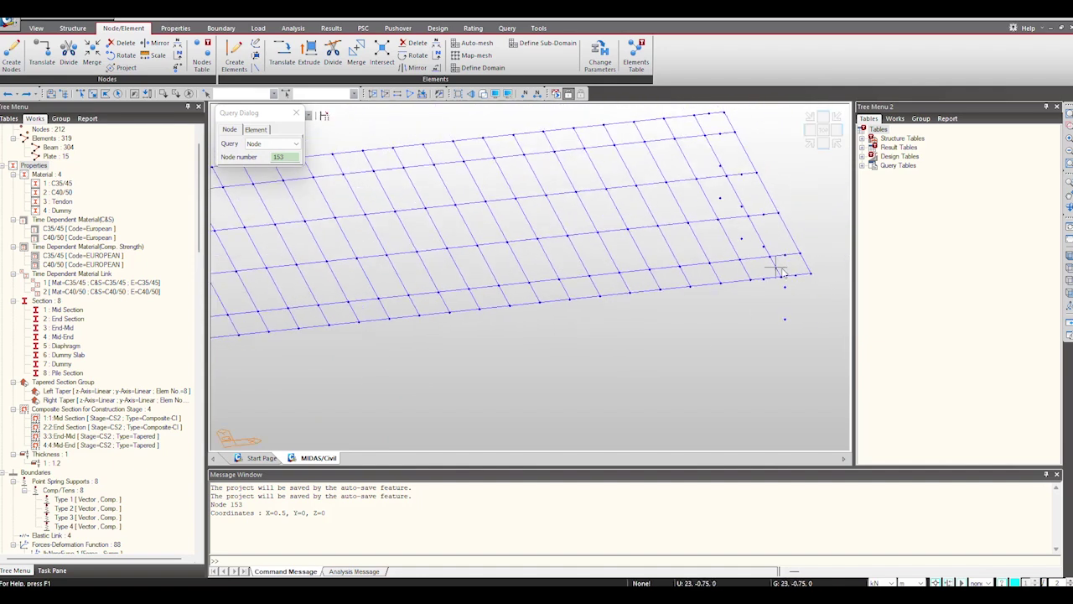
click(785, 255)
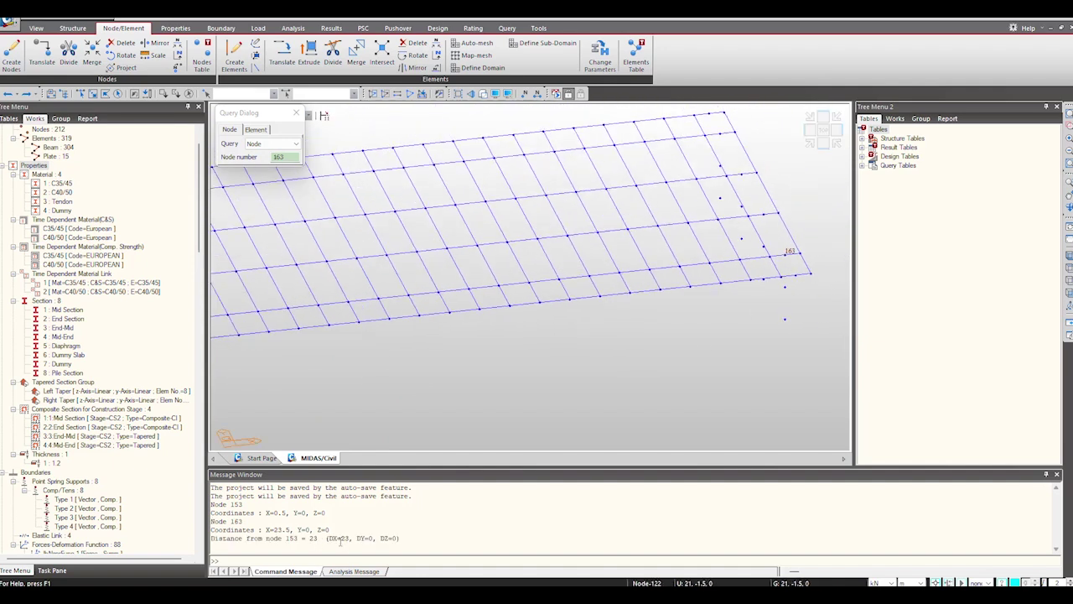
click(296, 113)
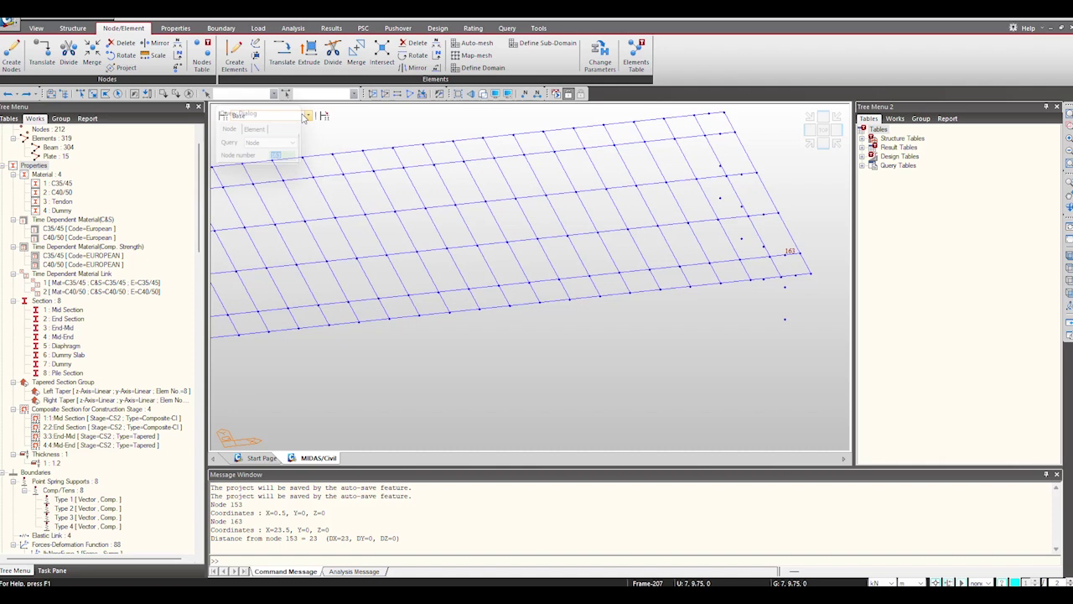
Copy all abutment wall plates and piles by an unequal distance of 23 m along the x axis, including node and element attributes.
click(811, 143)
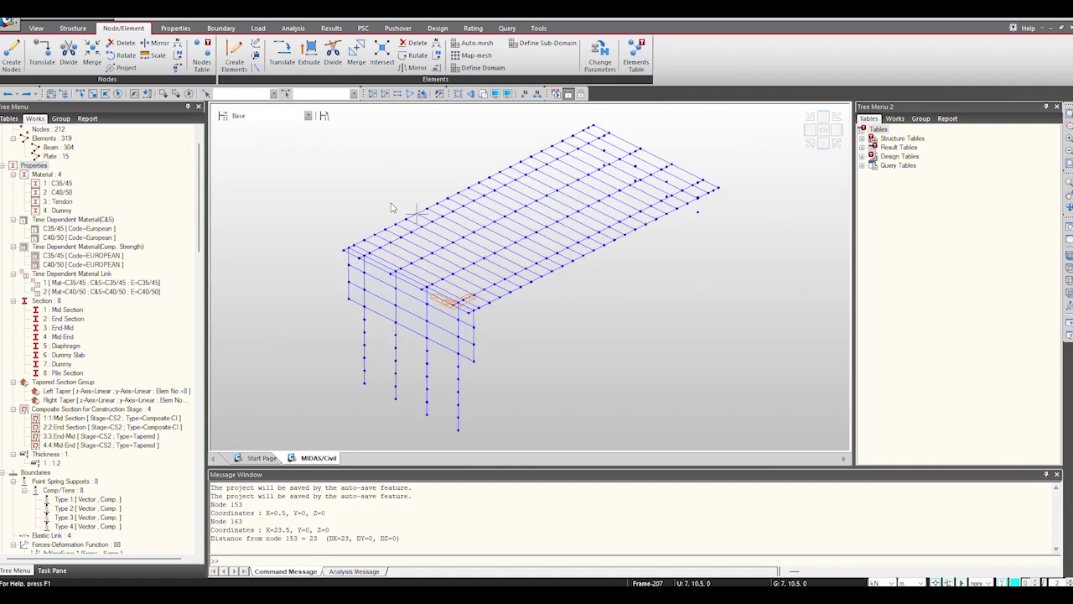
click(93, 95)
click(824, 144)
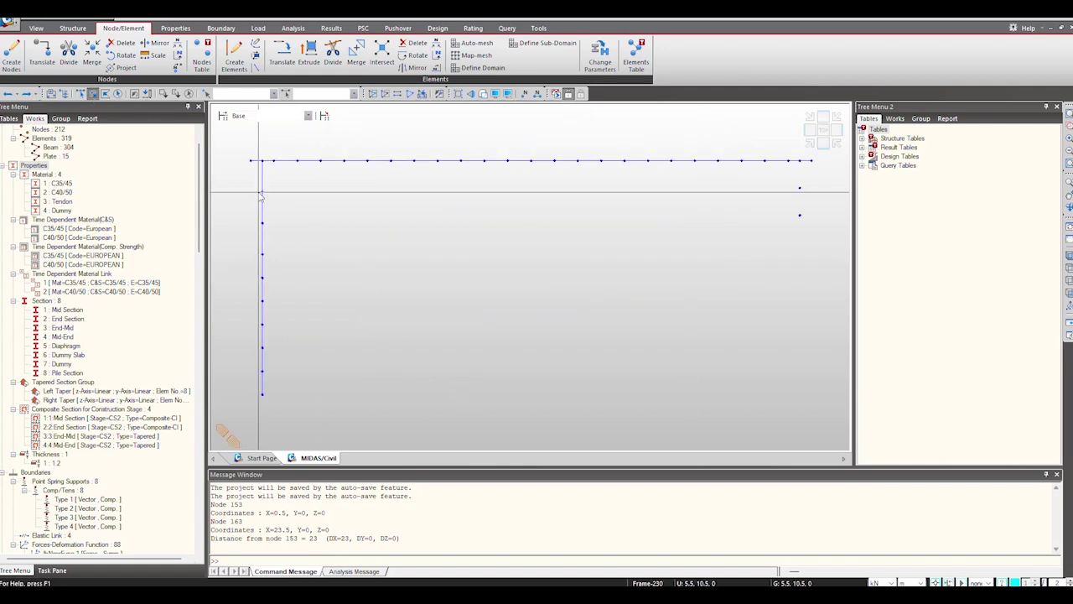
drag(273, 180, 229, 424)
ctrl+middle_drag(261, 314, 308, 294)
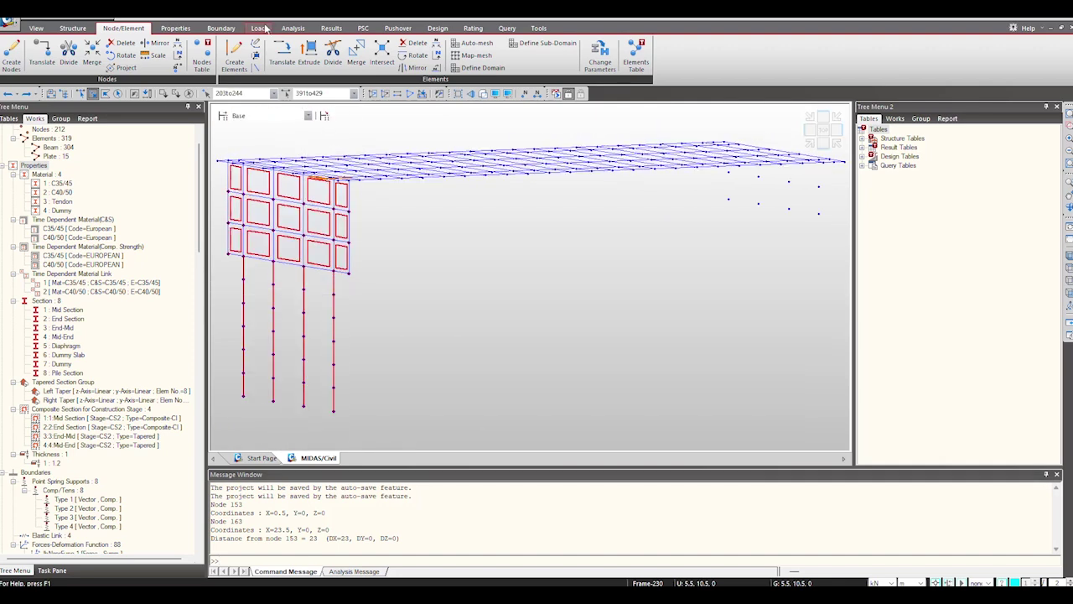
click(282, 56)
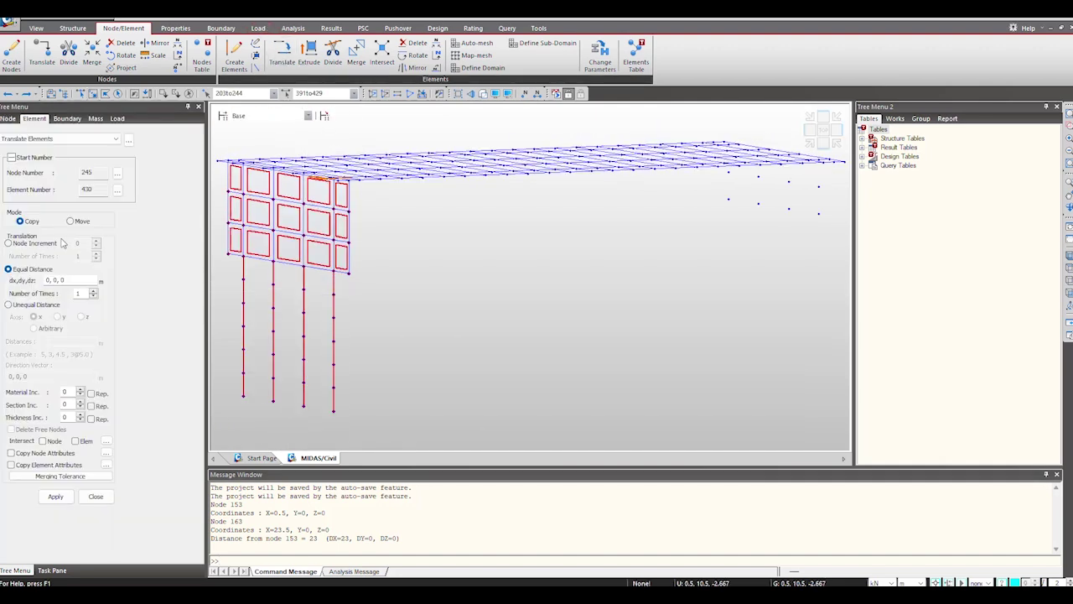
click(37, 306)
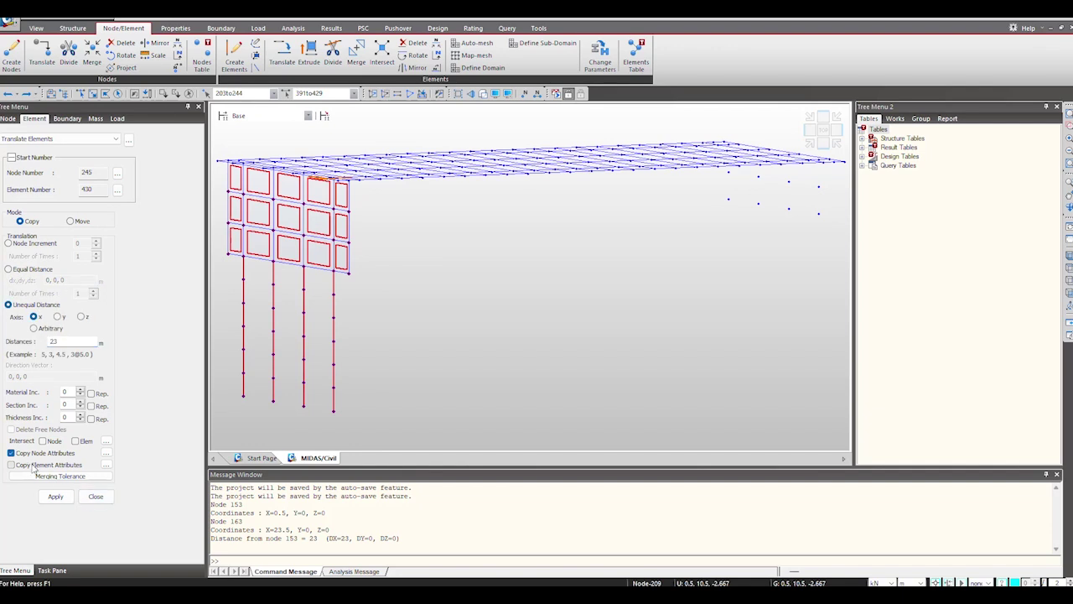
click(33, 466)
click(55, 496)
scroll(539, 314, down, 2)
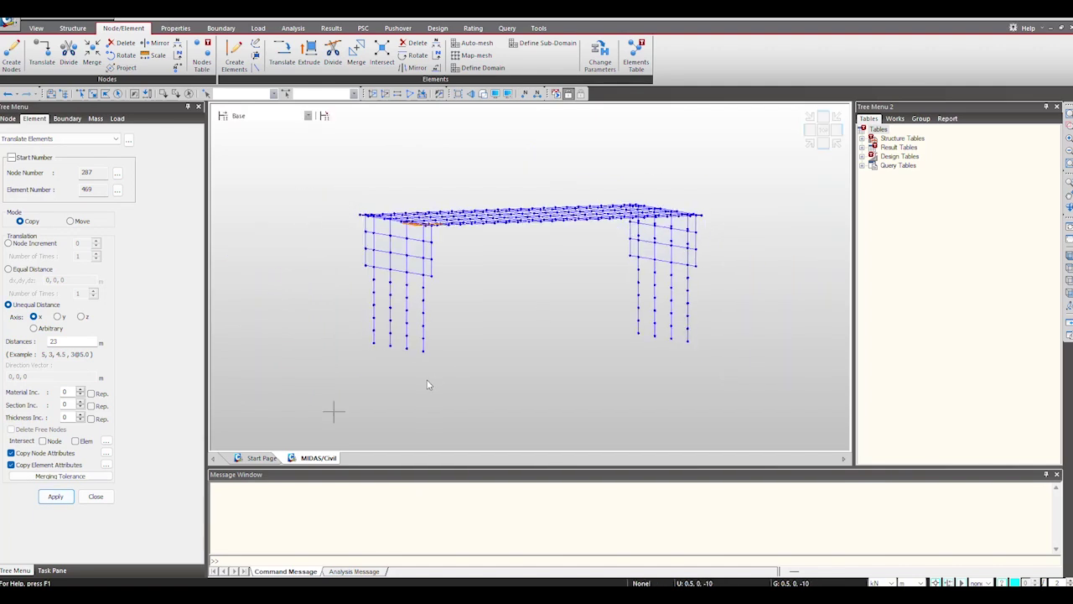
Display the bridge with both abutments in hidden-surface view and finish the element copying.
ctrl+middle_drag(427, 385, 441, 317)
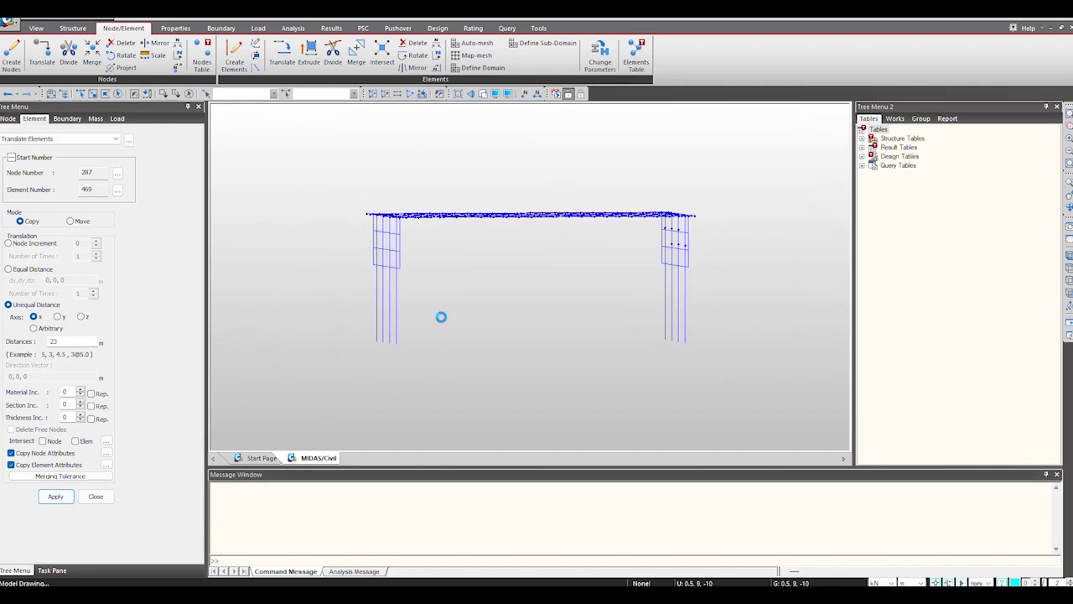
click(483, 93)
click(100, 497)
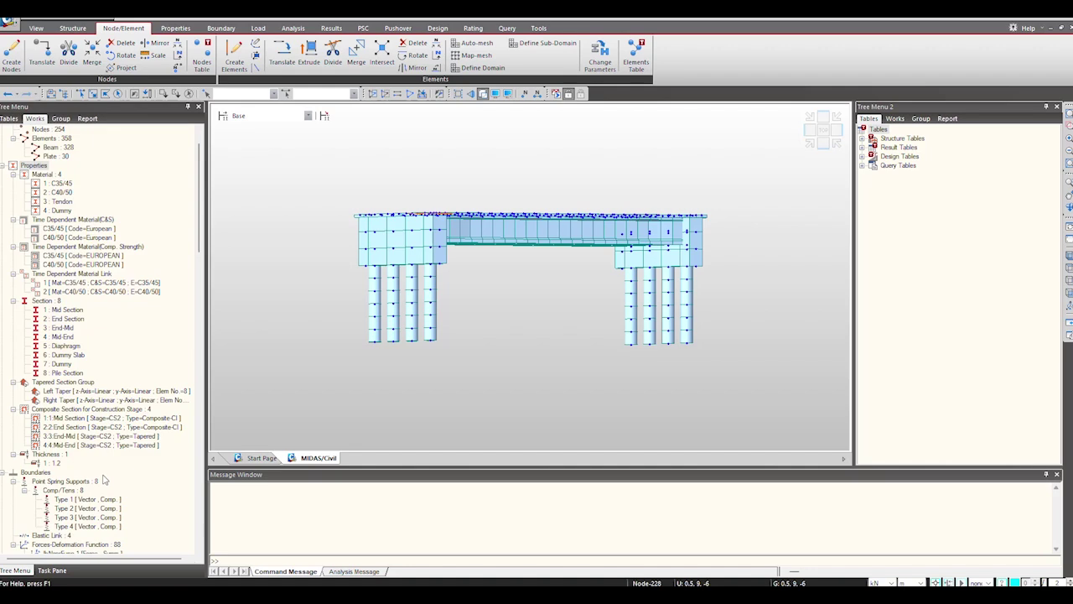
Assign fully fixed supports, with all D, R and Rw restraints, to the bottom nodes of all piles at both abutments.
click(220, 27)
click(15, 57)
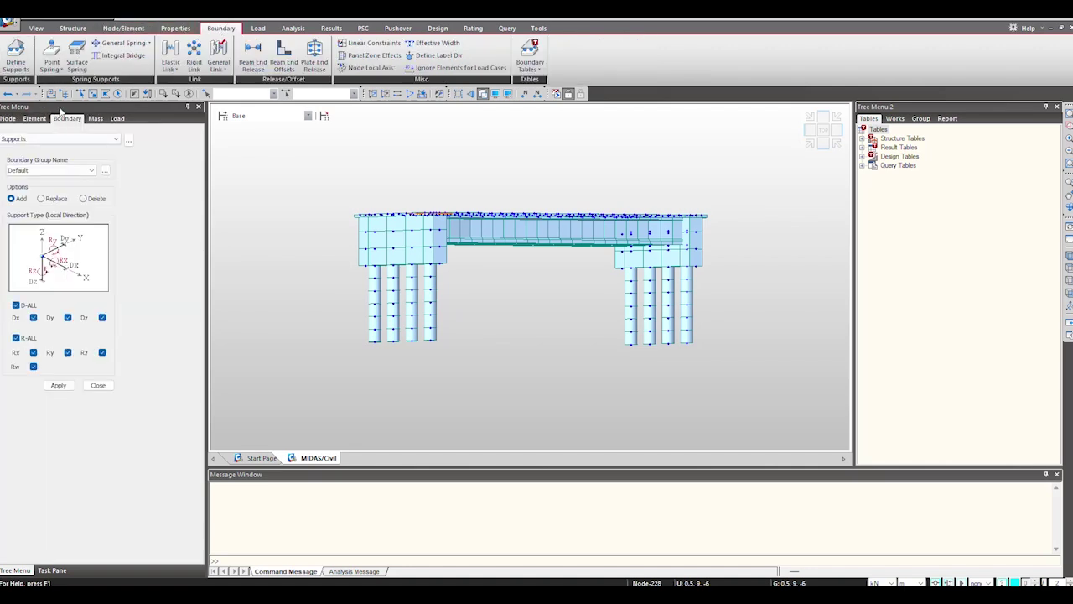
click(93, 93)
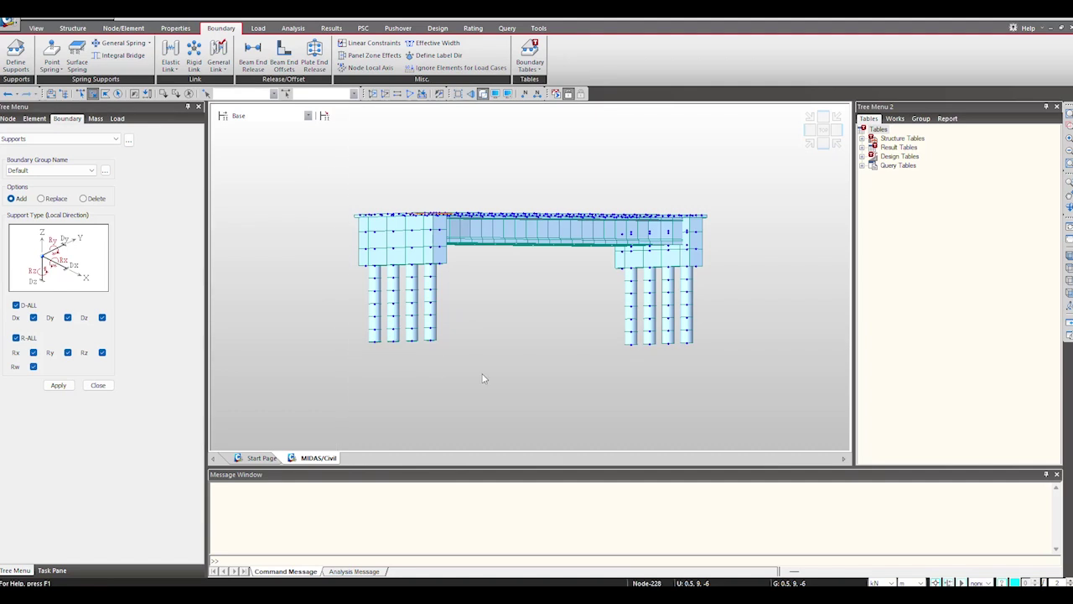
drag(482, 375, 486, 375)
drag(610, 332, 716, 362)
click(59, 385)
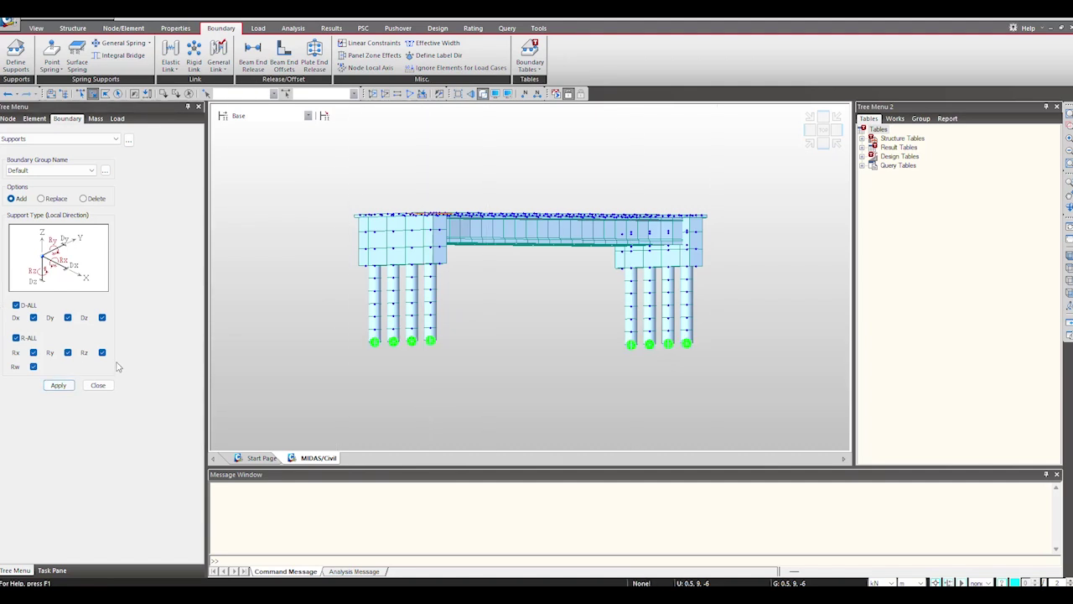
click(97, 384)
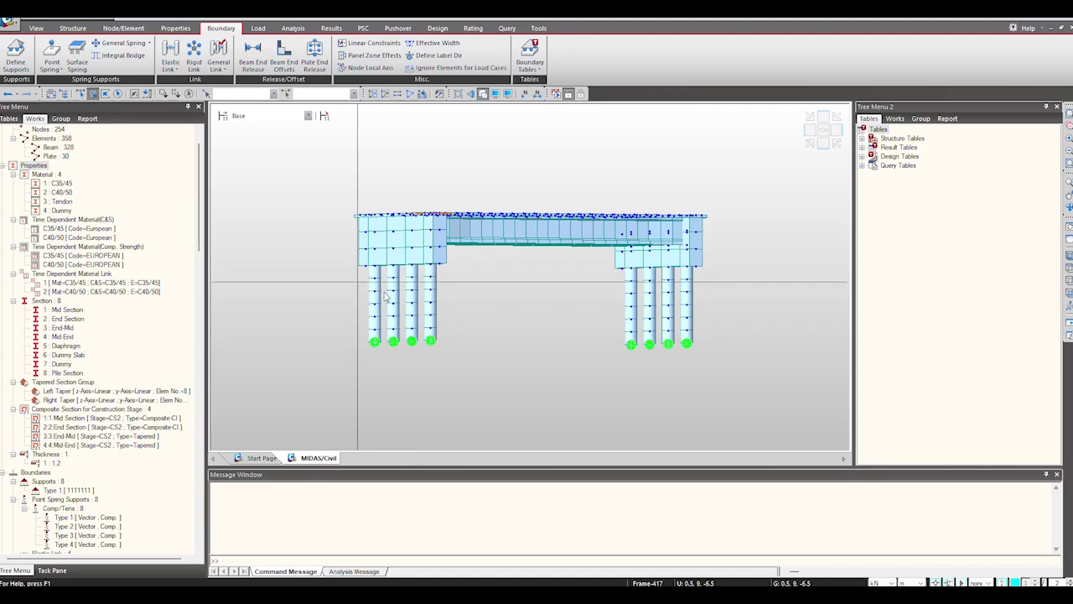
Assign Soft Clay pile spring supports to the piles at both abutments, with ground level 0 m, diameter 0.6 m and Kh 25000 kN/m^3.
drag(434, 323, 445, 328)
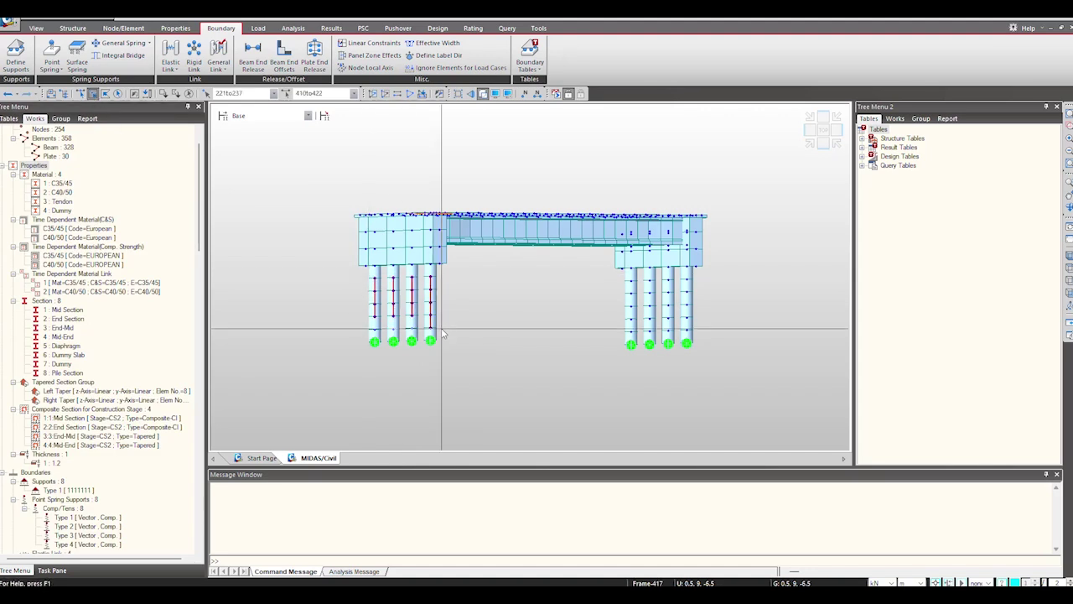
drag(626, 278, 705, 333)
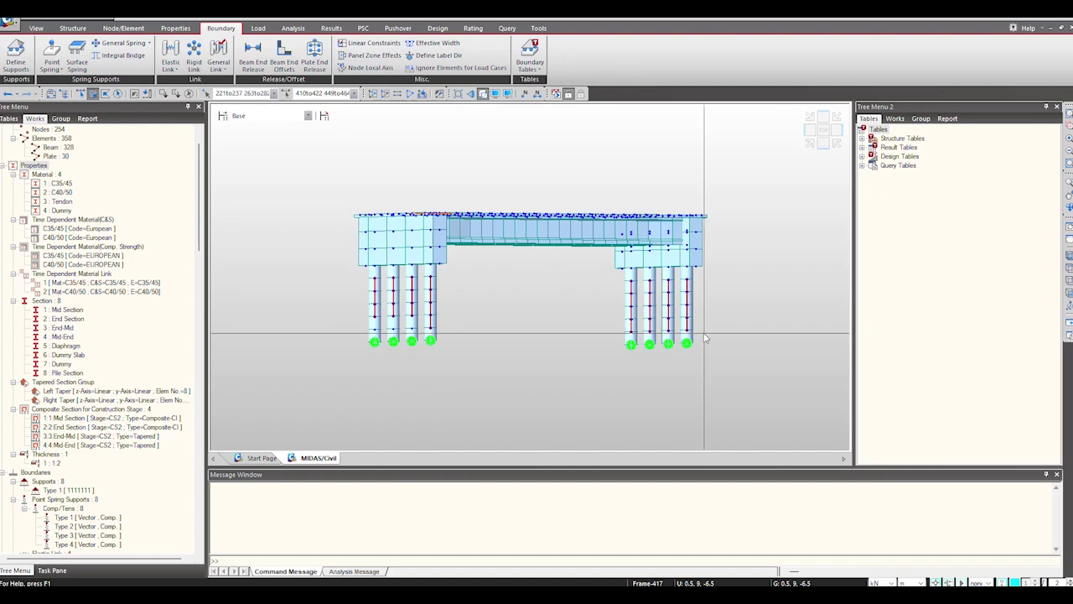
drag(367, 325, 445, 331)
click(447, 337)
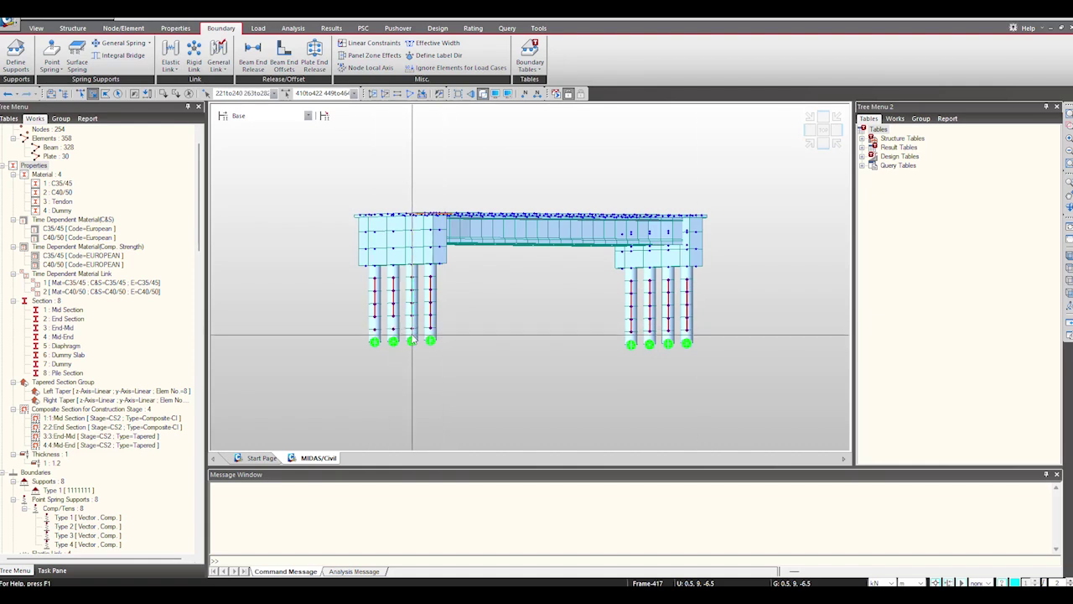
click(122, 56)
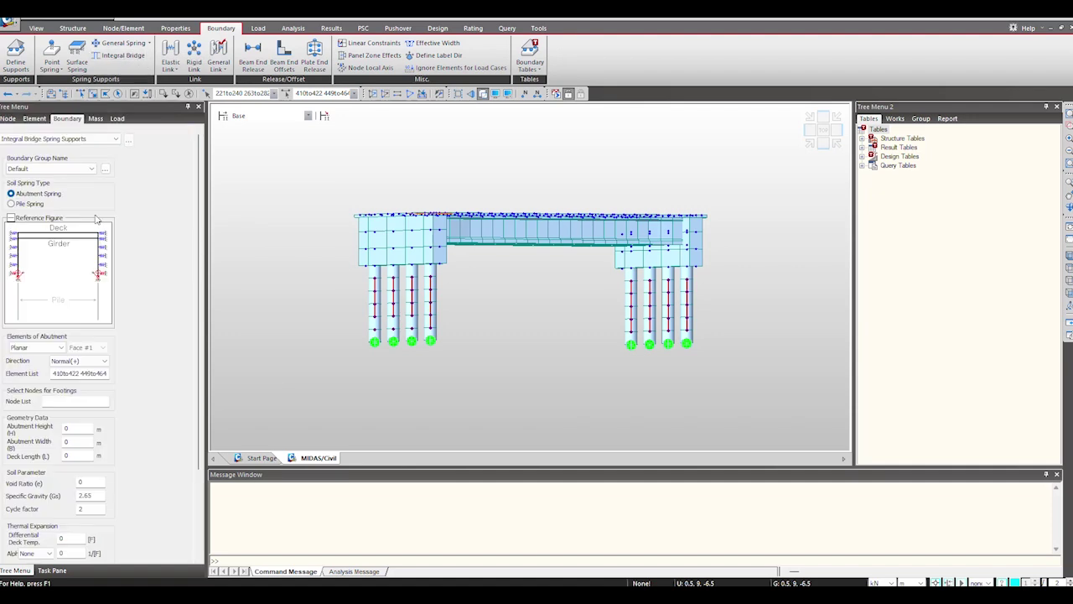
click(12, 203)
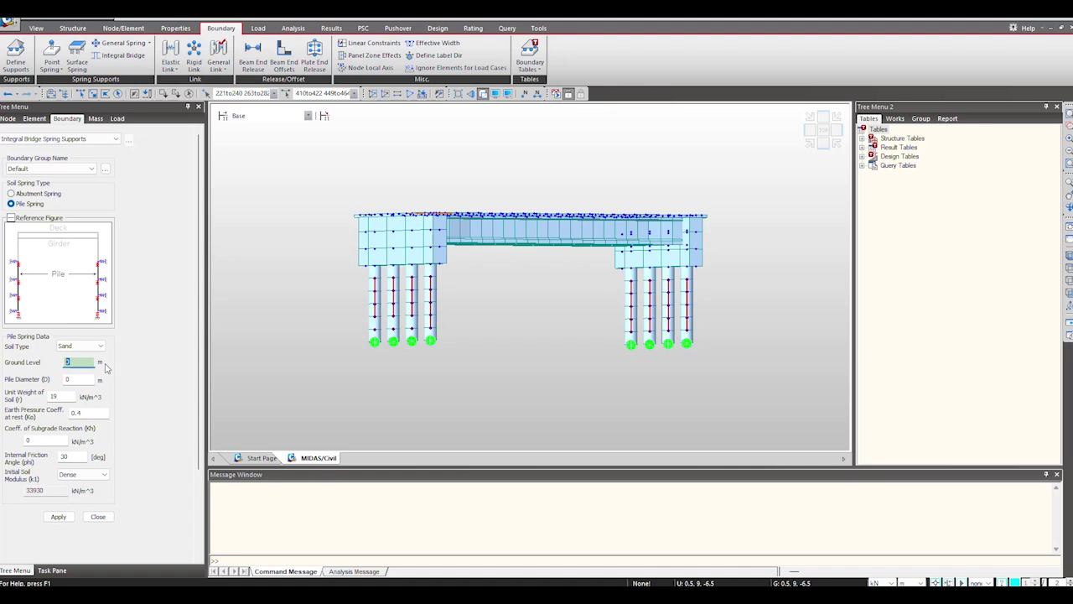
click(92, 345)
click(76, 364)
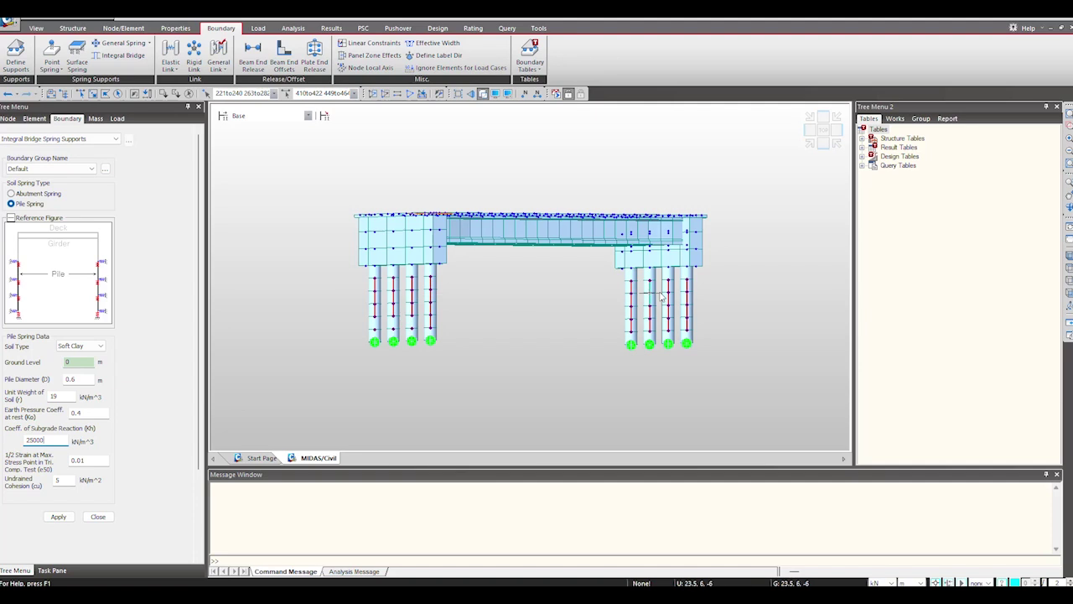
click(57, 520)
ctrl+middle_drag(340, 375, 374, 374)
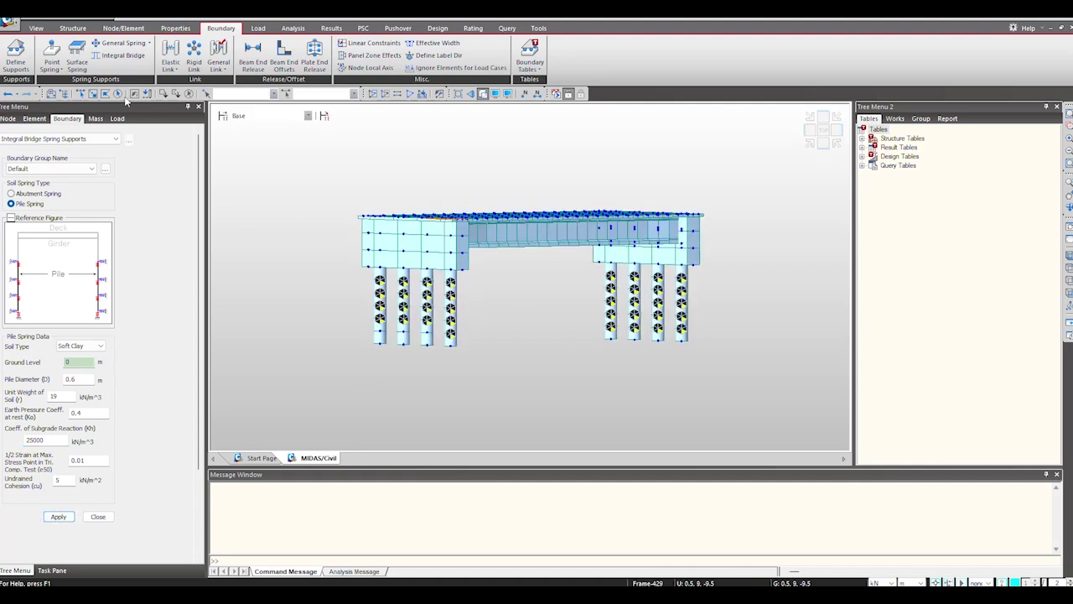
Apply the same Soft Clay pile springs to the lowest elements of the three front-abutment piles that were missed.
click(104, 95)
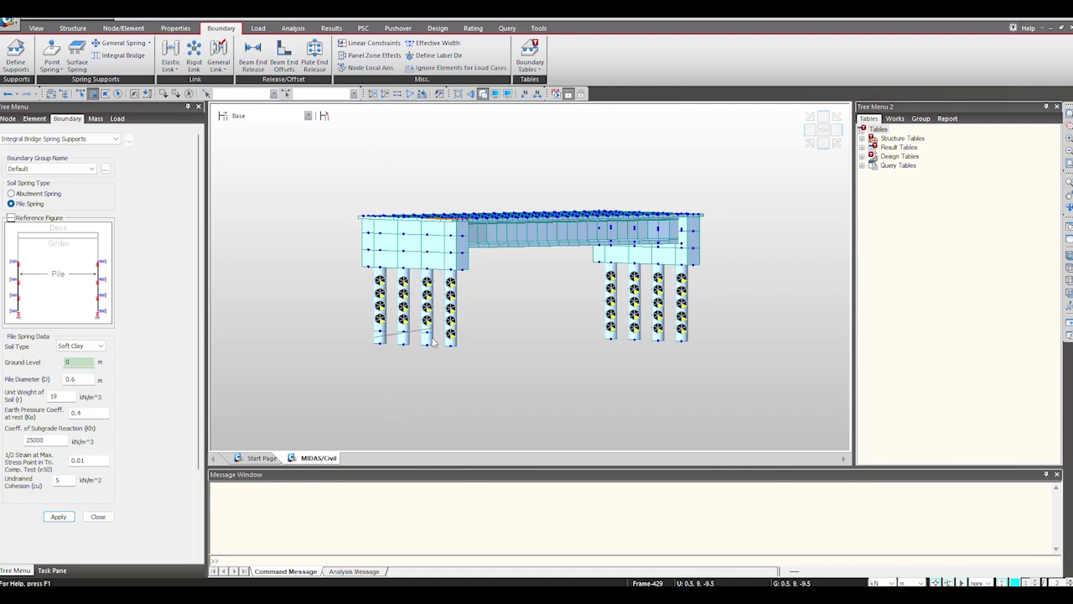
click(58, 518)
click(58, 517)
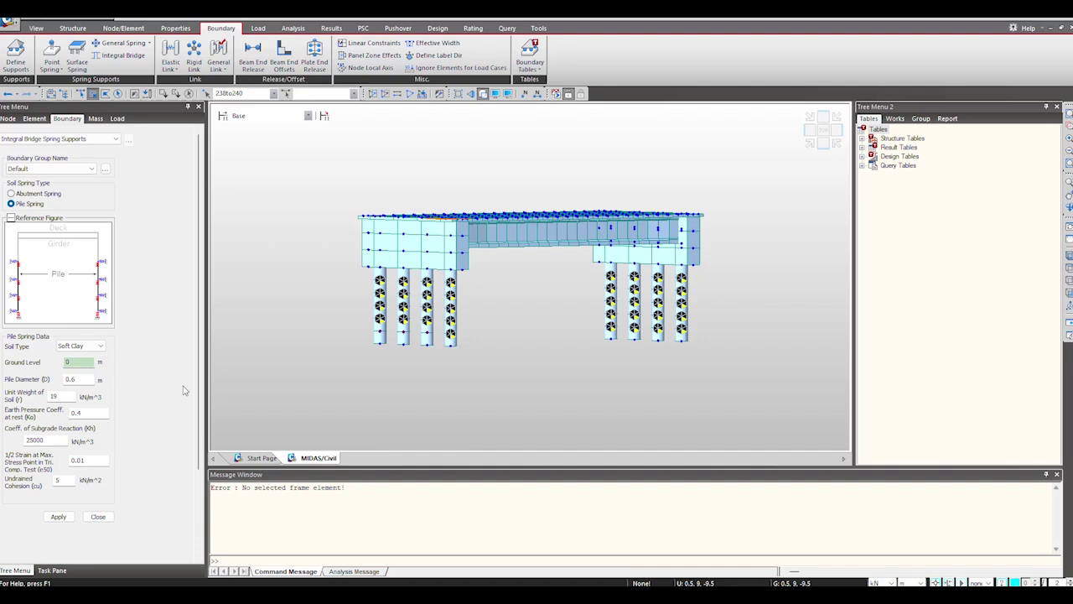
drag(436, 330, 358, 338)
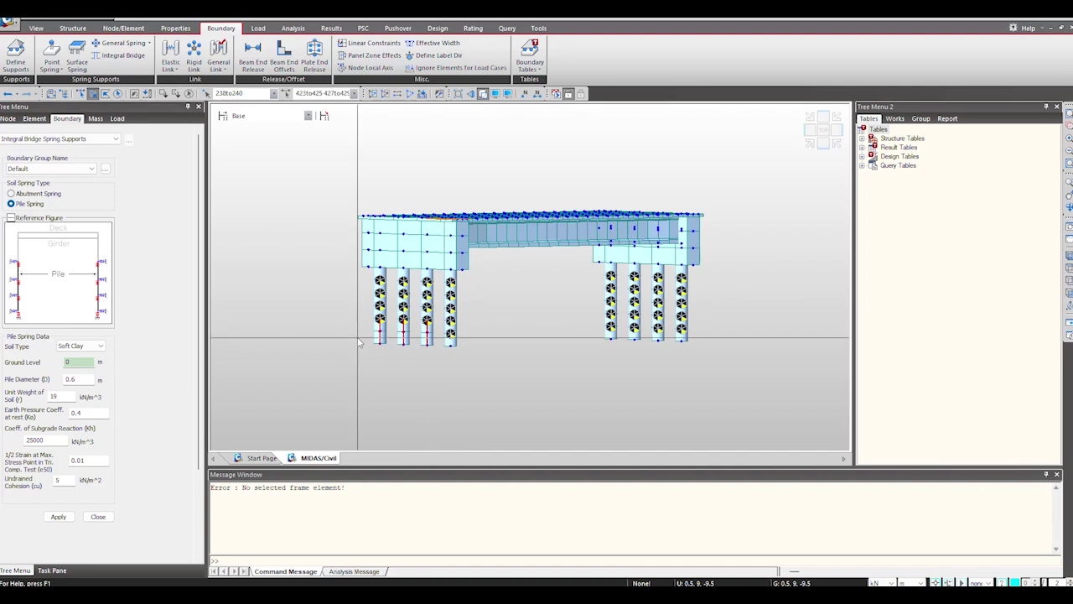
click(57, 517)
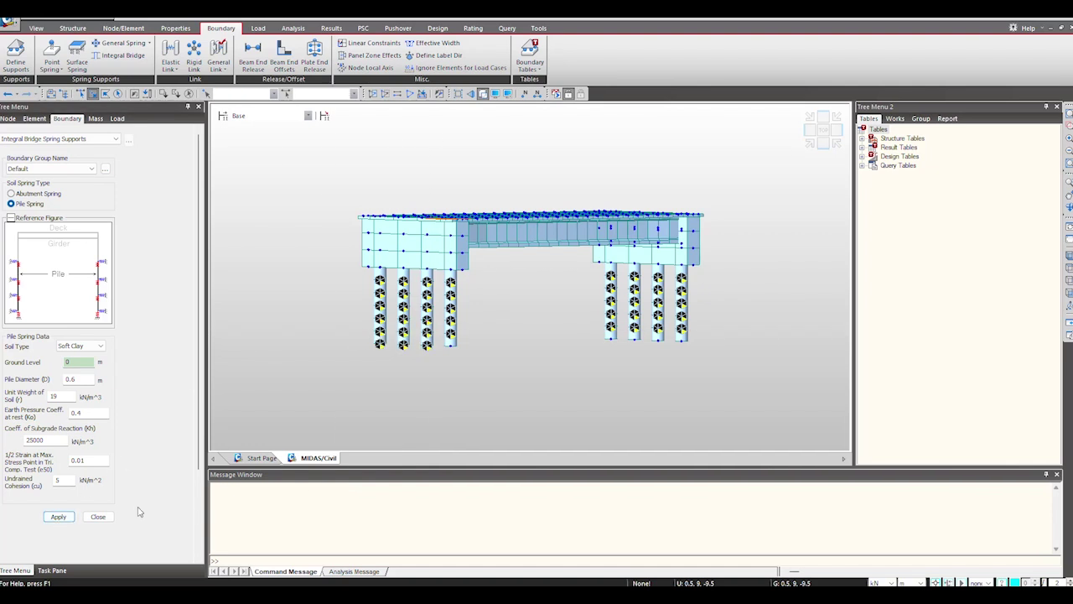
Turn on the display of all boundary condition symbols in the model.
ctrl+middle_drag(473, 411, 422, 379)
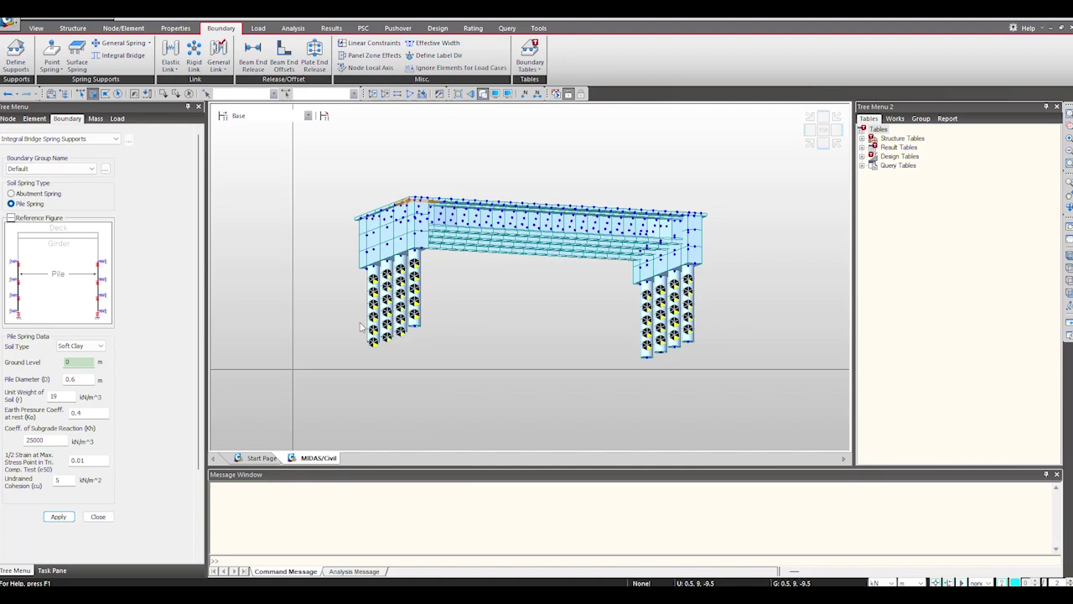
click(497, 93)
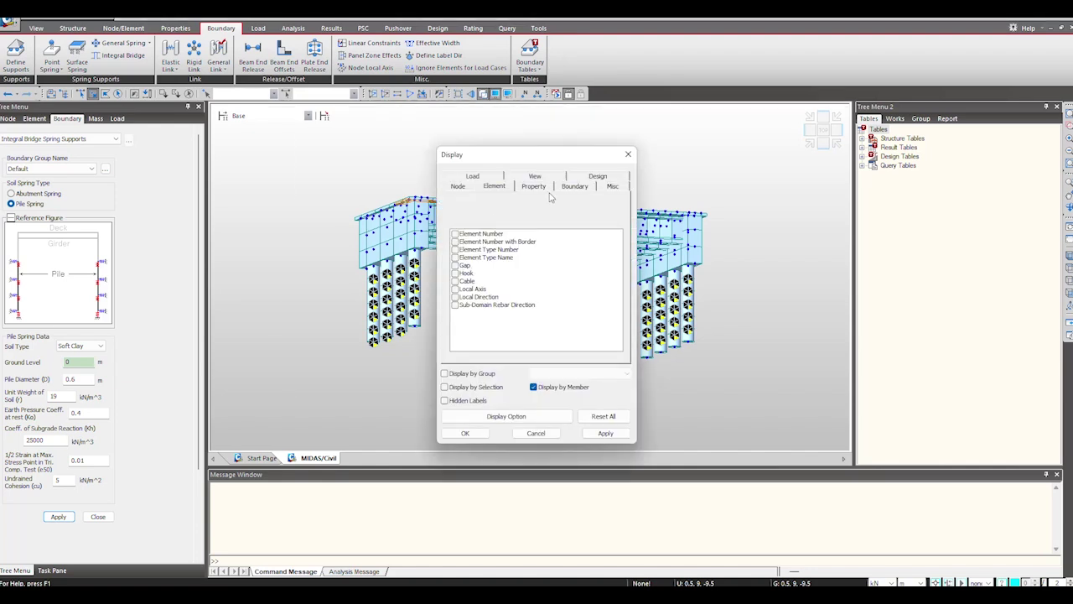
click(574, 187)
drag(491, 241, 455, 405)
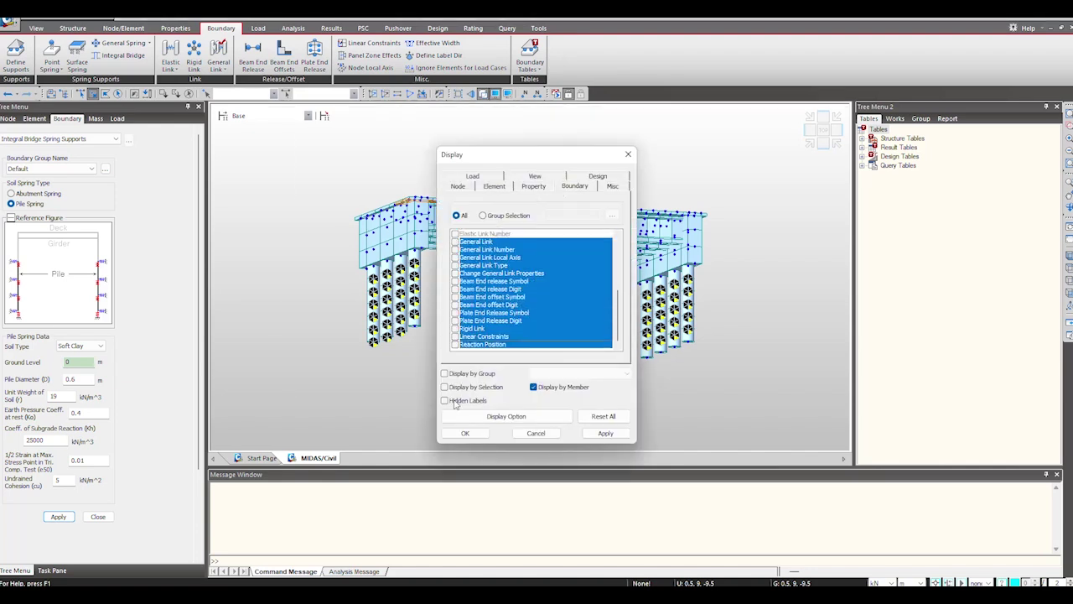
click(456, 344)
click(465, 434)
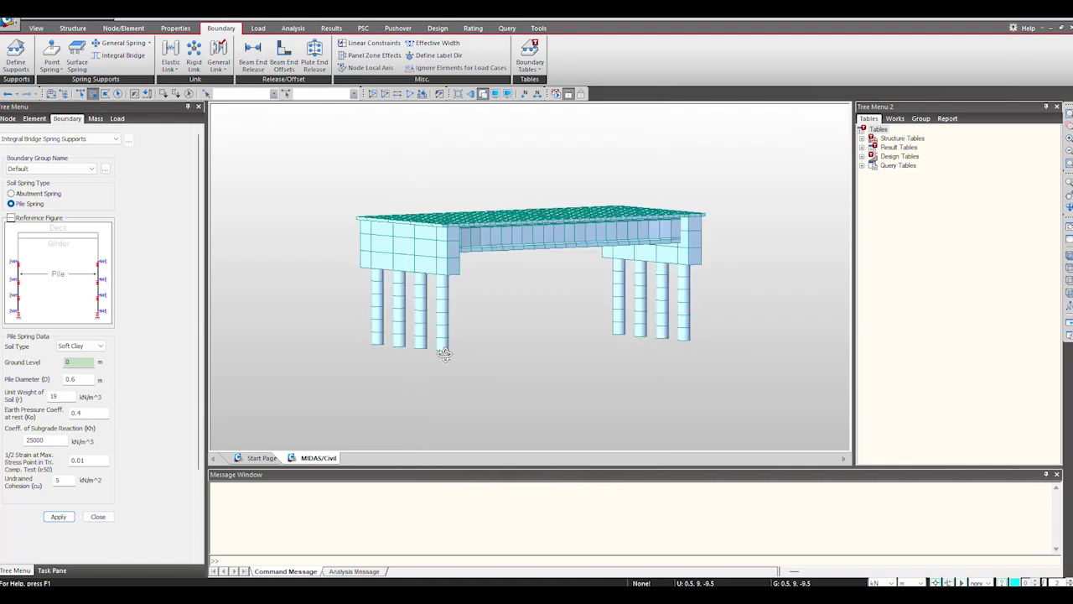
Isolate bottom pile nodes 242 to 244 of the front abutment and show their node numbers.
ctrl+middle_drag(444, 354, 434, 364)
drag(373, 346, 437, 370)
ctrl+middle_drag(415, 370, 382, 352)
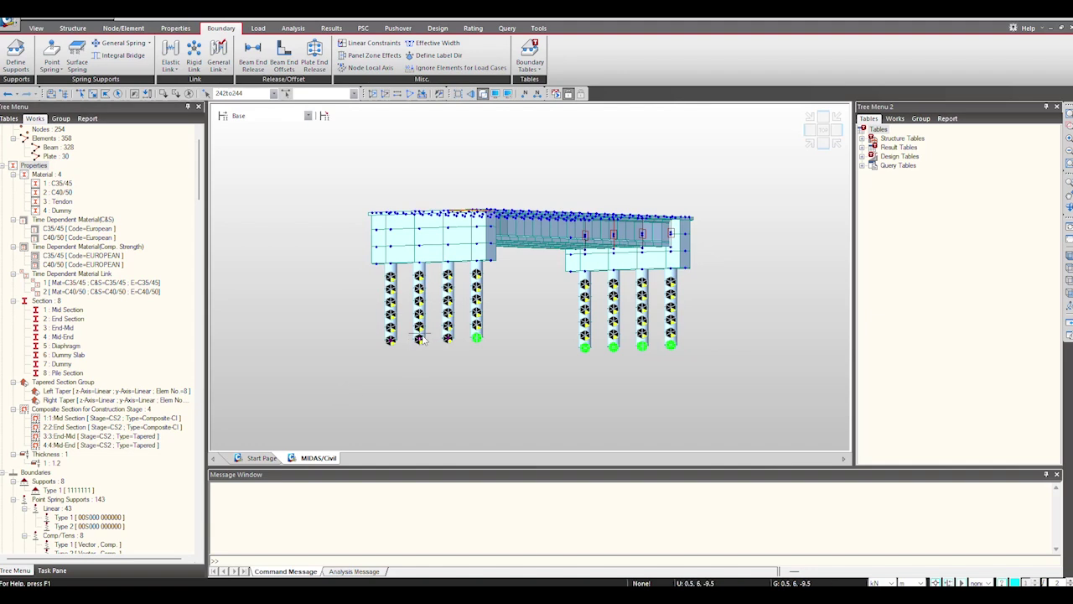
scroll(422, 338, up, 4)
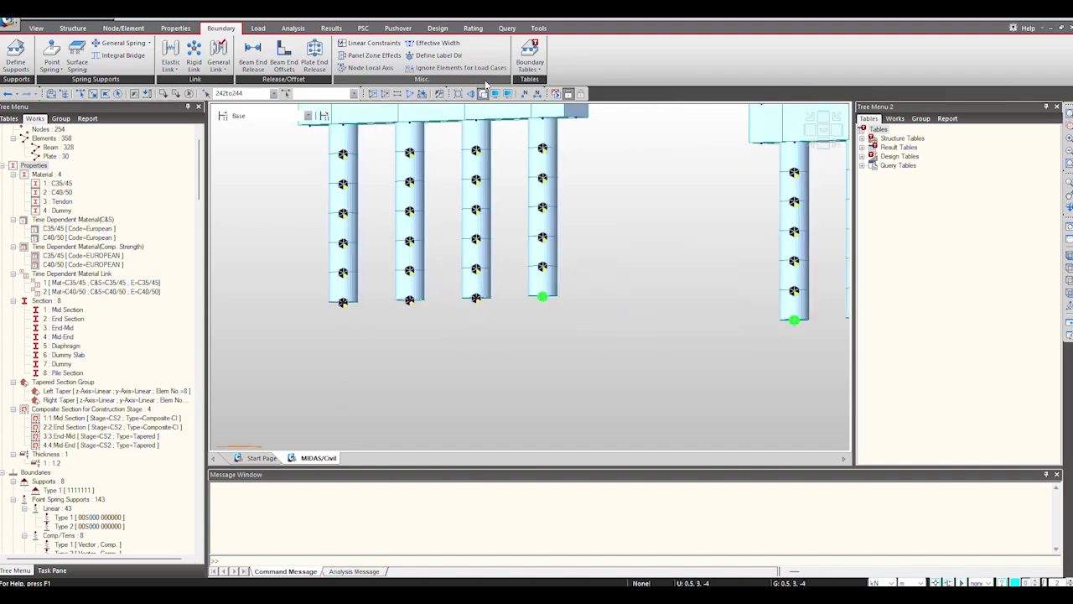
click(508, 93)
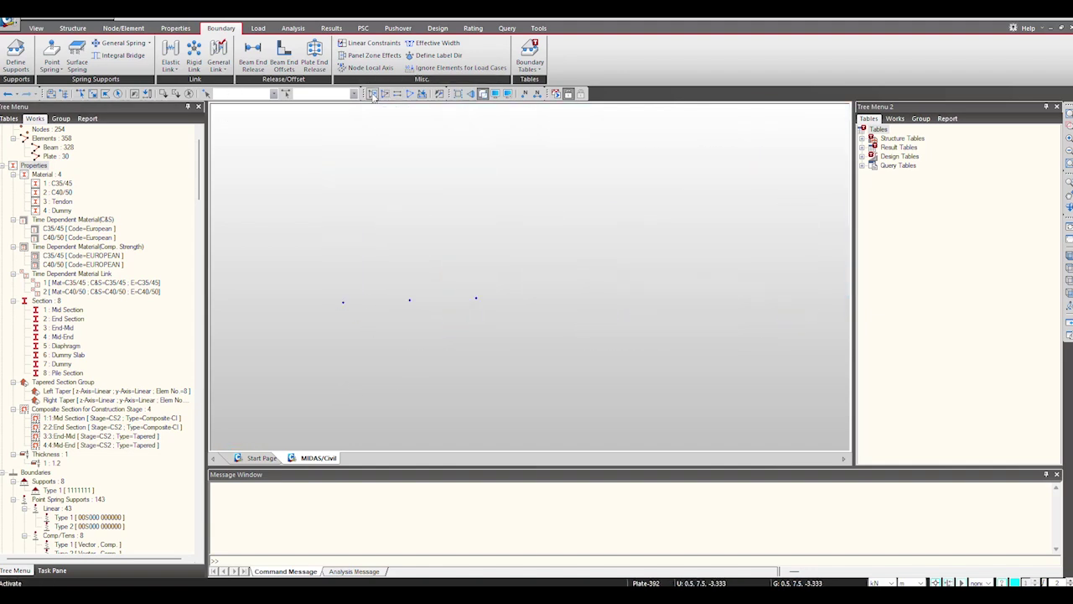
click(525, 93)
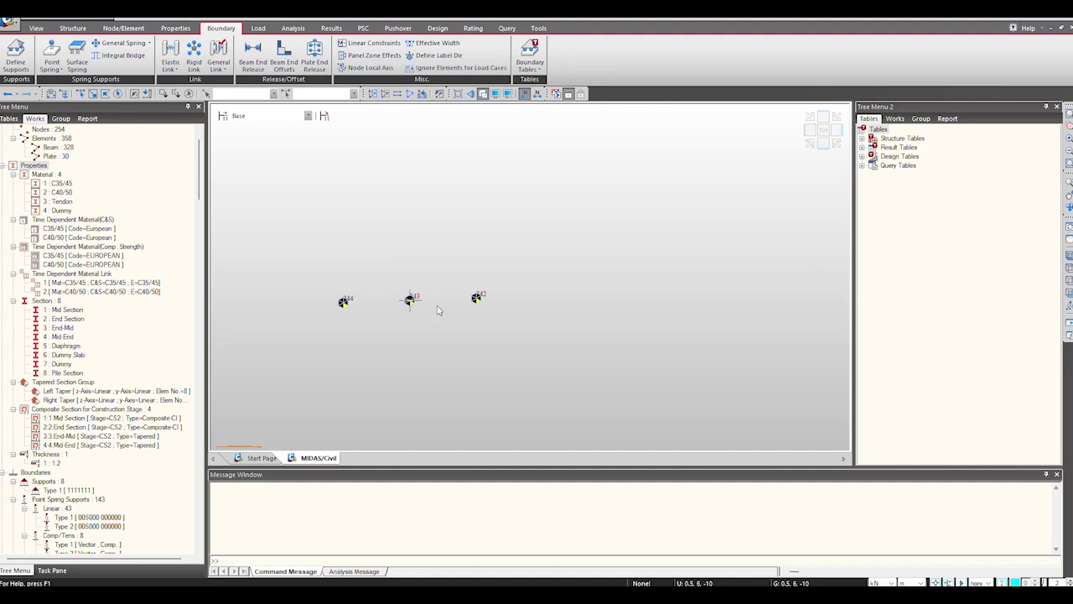
Open the point spring support table and delete all spring rows of nodes 242 to 244.
click(57, 211)
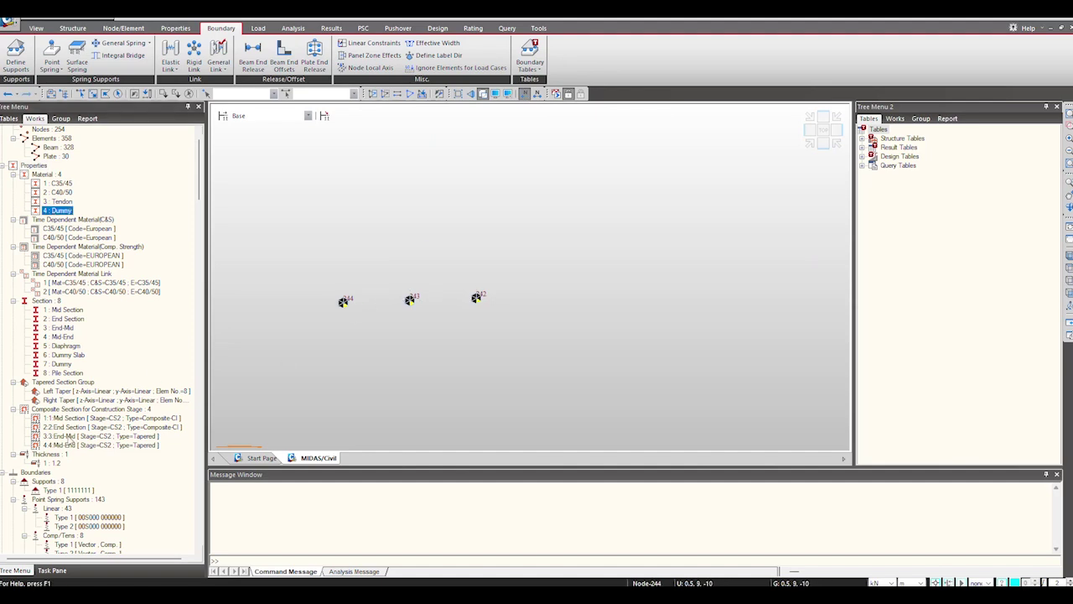
scroll(57, 478, down, 1)
scroll(63, 494, down, 1)
right_click(61, 484)
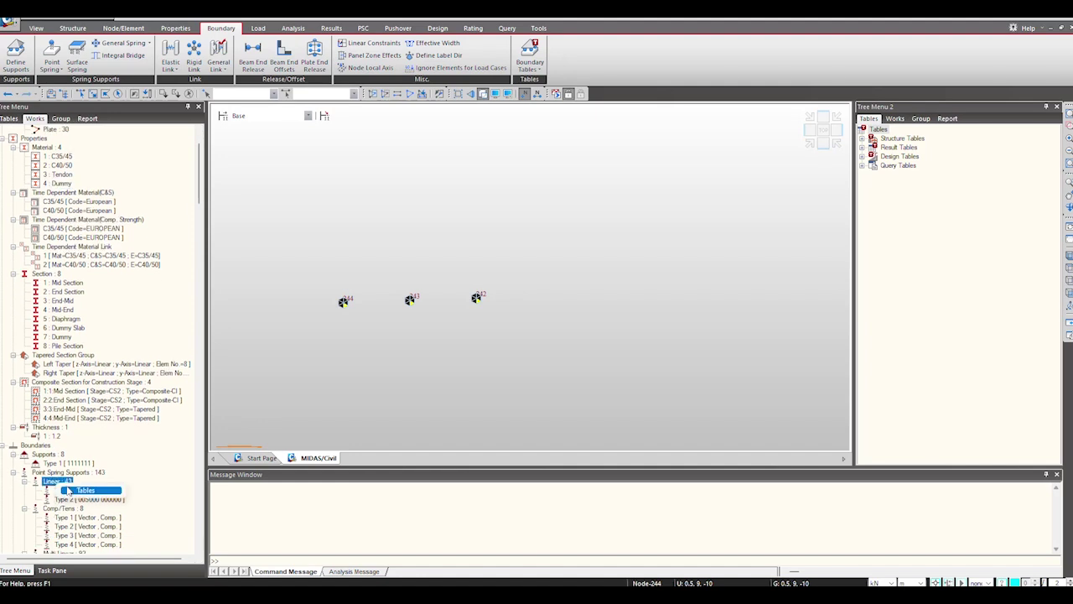
click(79, 490)
scroll(243, 329, up, 13)
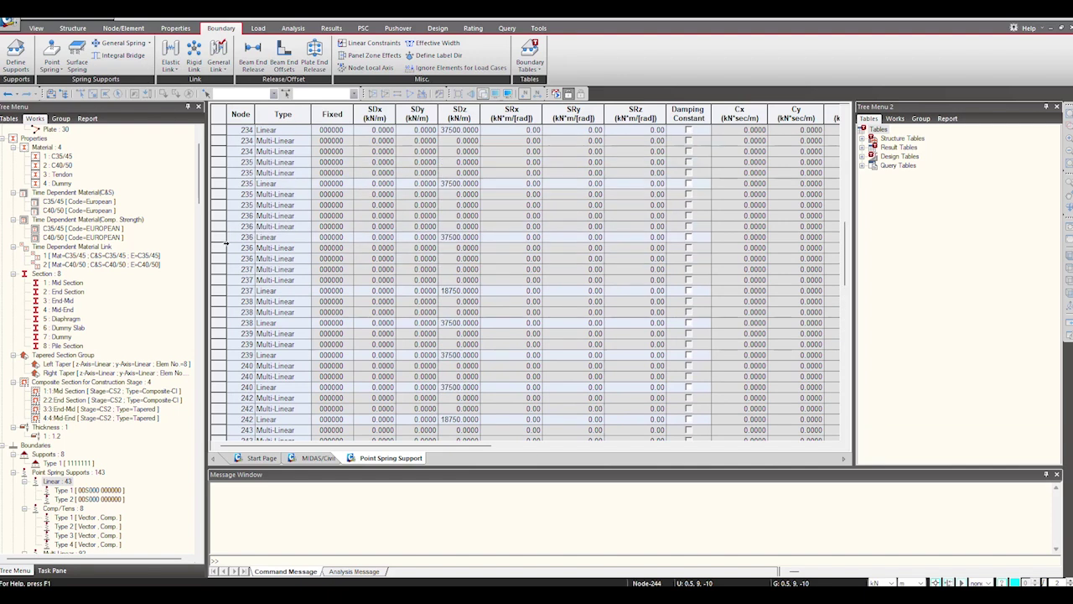
scroll(224, 331, down, 1)
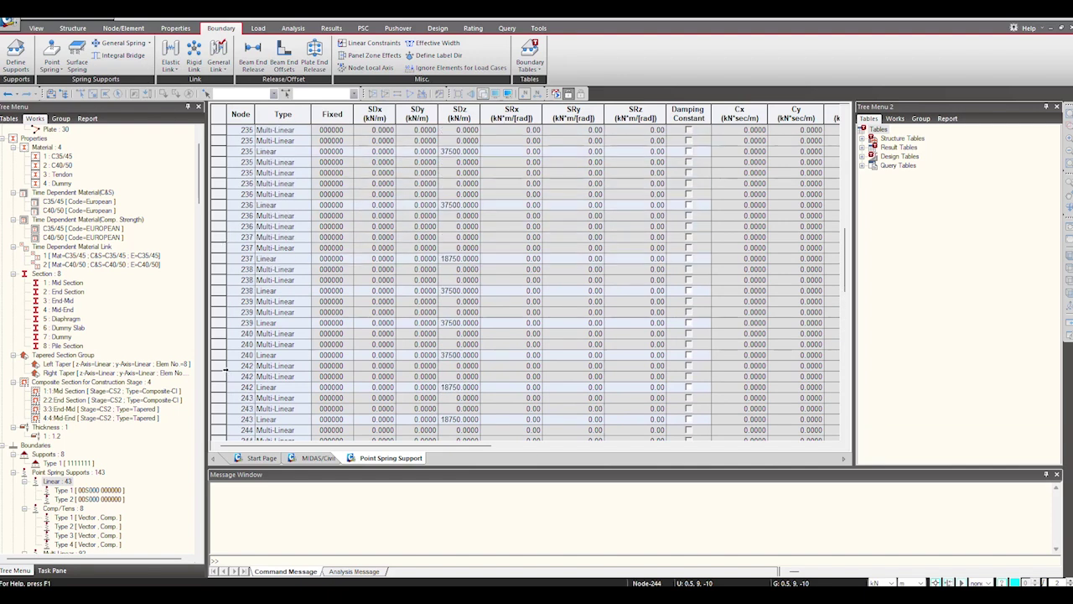
drag(224, 366, 220, 420)
scroll(227, 417, down, 1)
key(Delete)
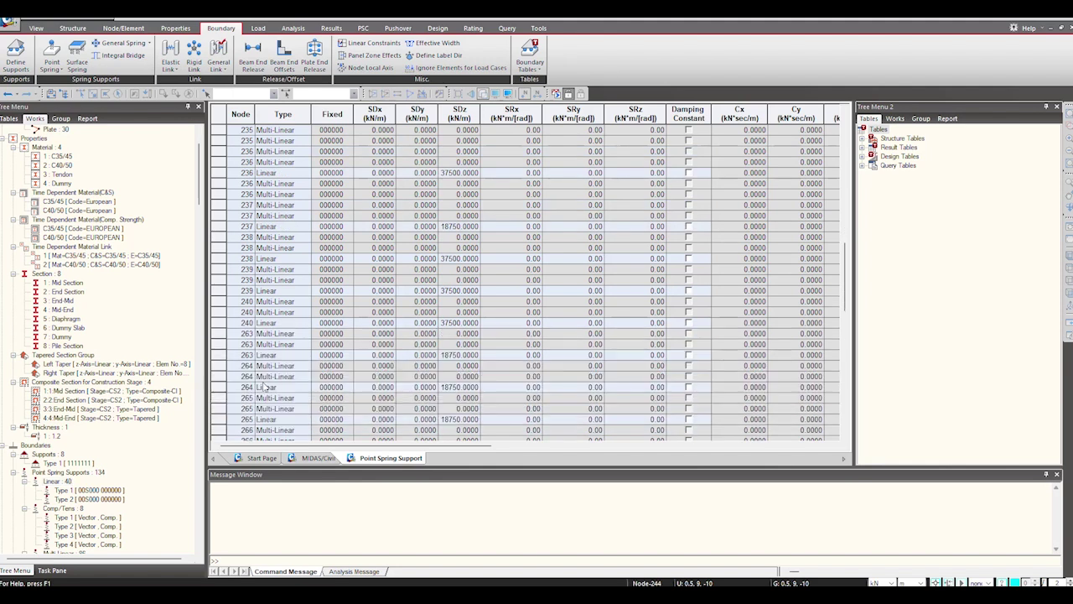
Return to the model view and reactivate the complete bridge to check the pile supports.
click(318, 459)
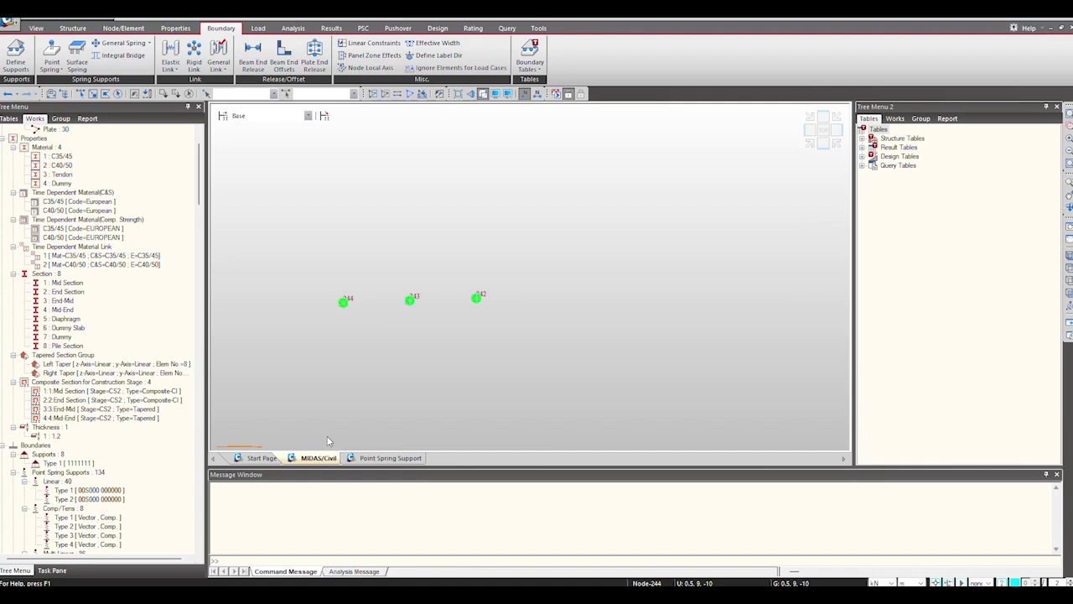
click(407, 95)
scroll(492, 320, down, 4)
ctrl+middle_drag(359, 374, 407, 352)
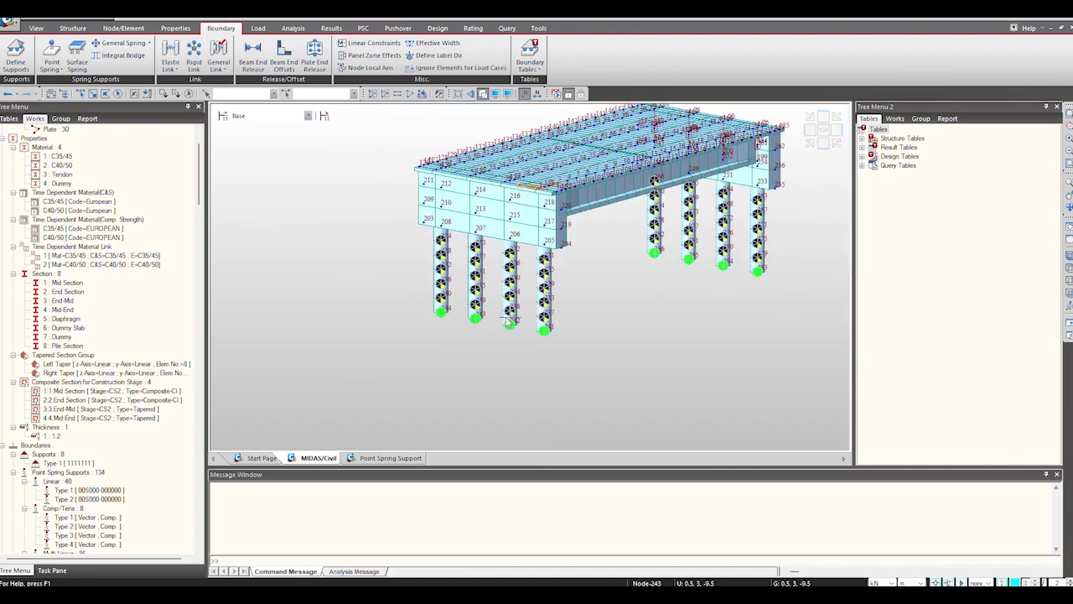
mouse_move(537, 304)
ctrl+middle_down()
mouse_move(472, 331)
mouse_move(539, 311)
ctrl+middle_up()
drag(589, 275, 537, 305)
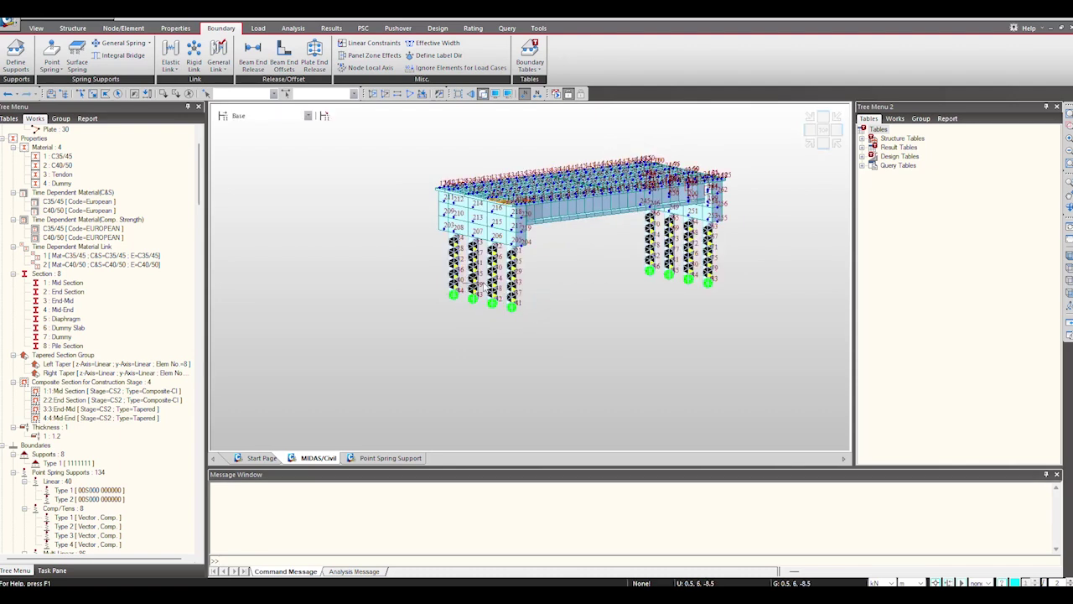
Hide the node numbers and view the whole bridge with its pile springs and fixed supports.
scroll(570, 257, up, 5)
middle_drag(580, 251, 435, 283)
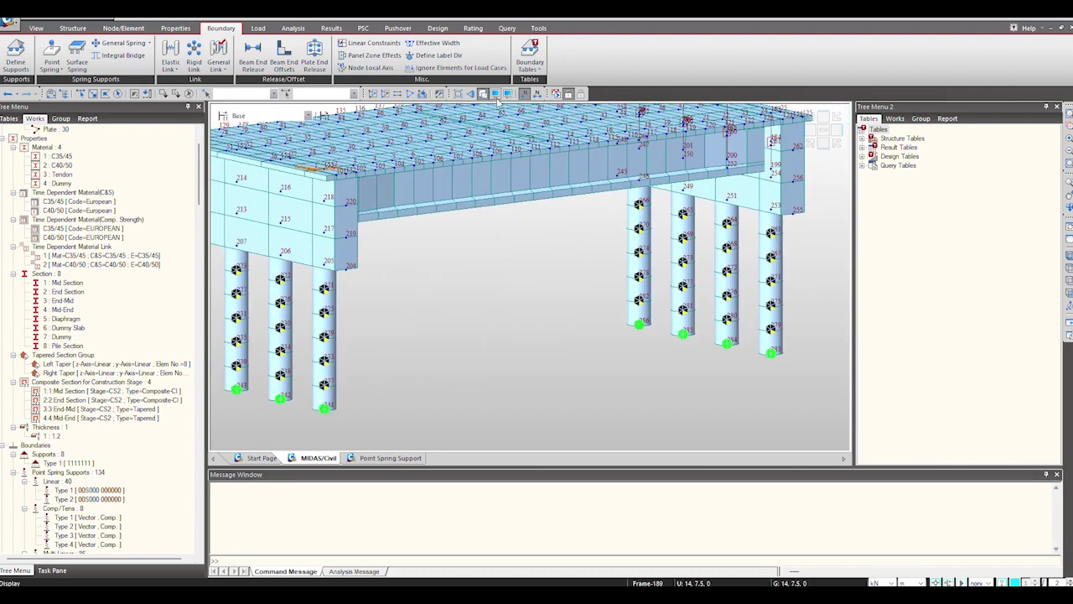
click(525, 95)
scroll(562, 302, down, 4)
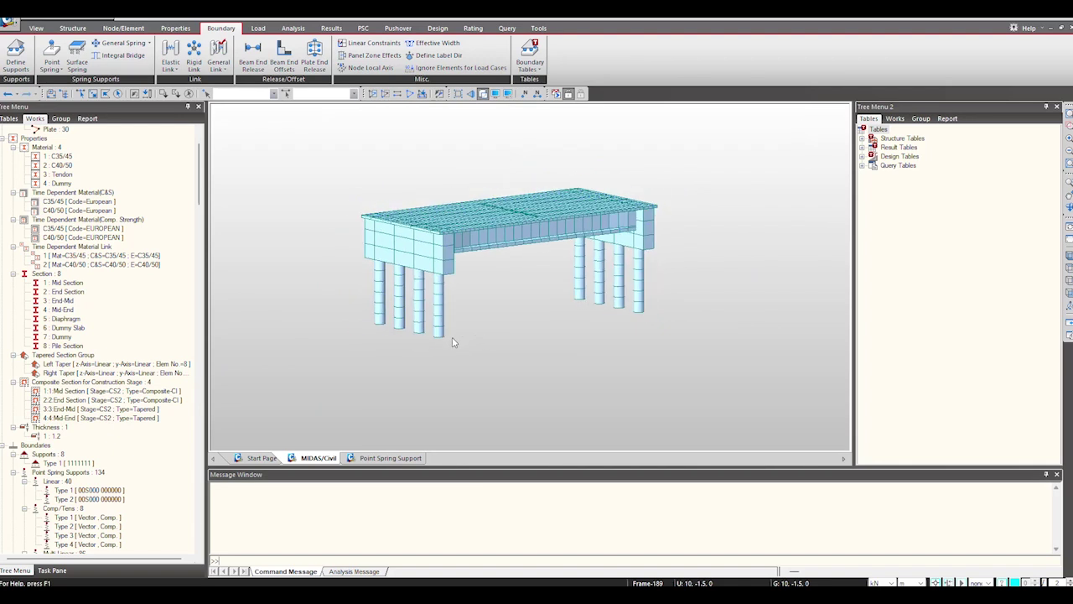
drag(457, 337, 435, 343)
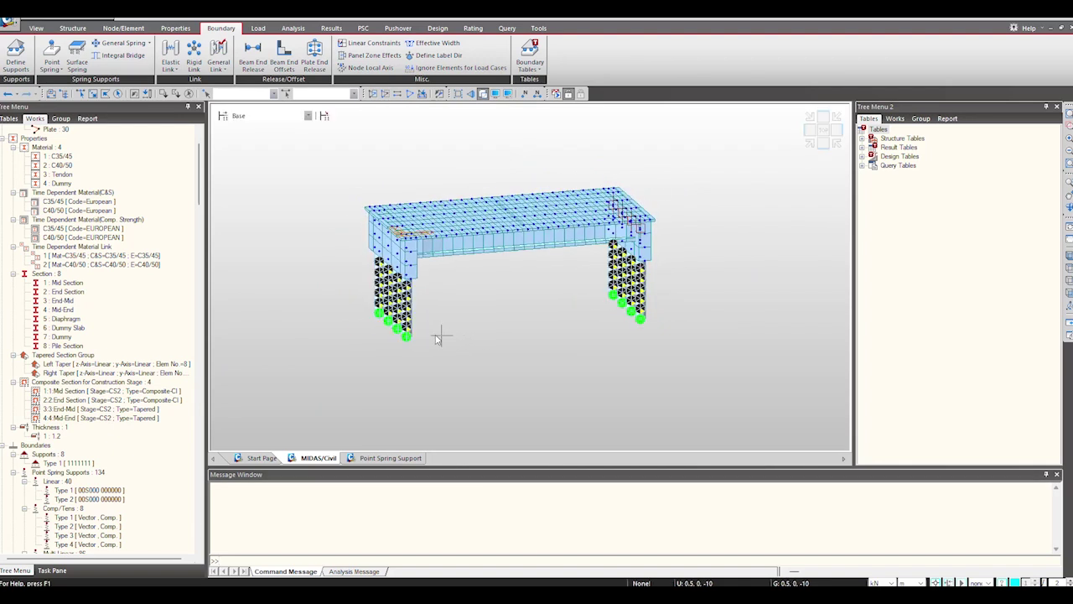